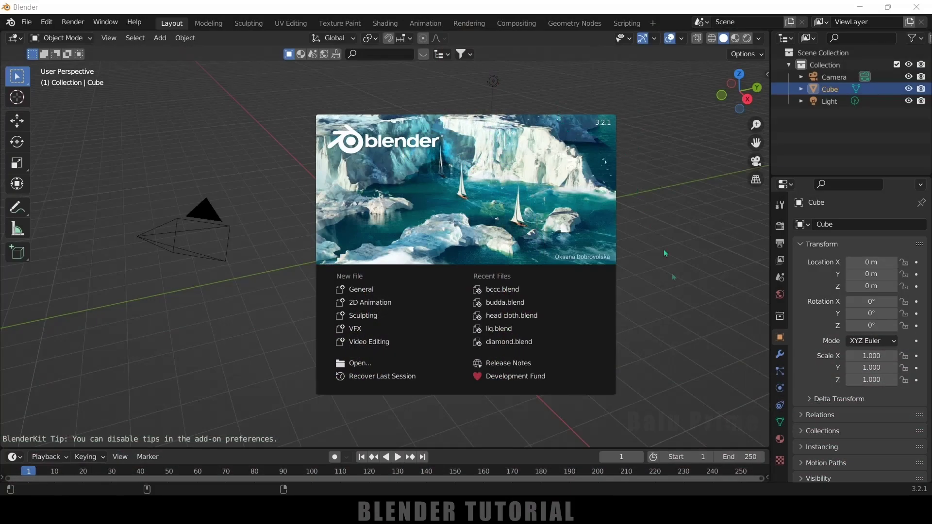
Close the Blender 3.2.1 splash screen to reveal the default cube, camera and light
left_click(649, 304)
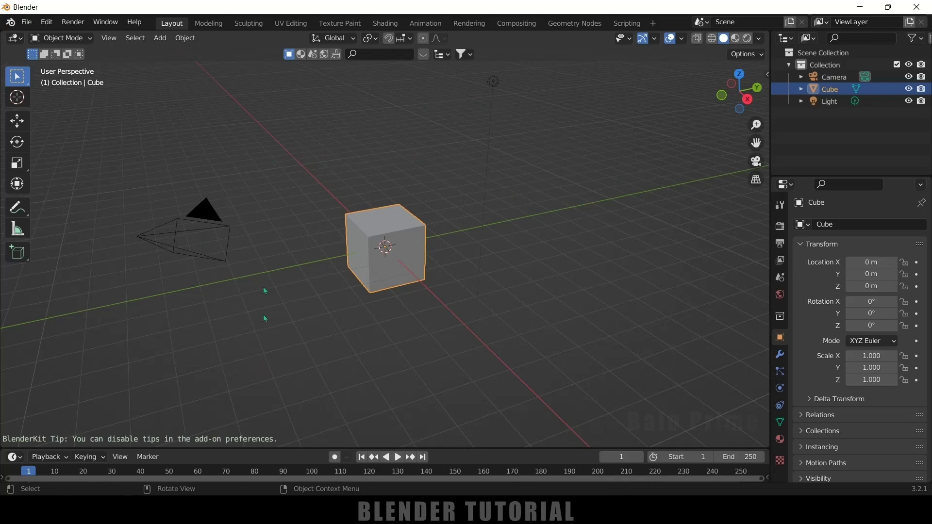
Delete the default cube, camera and light, then import Buddha Head.fbx from the Buddha Head folder
key("a")
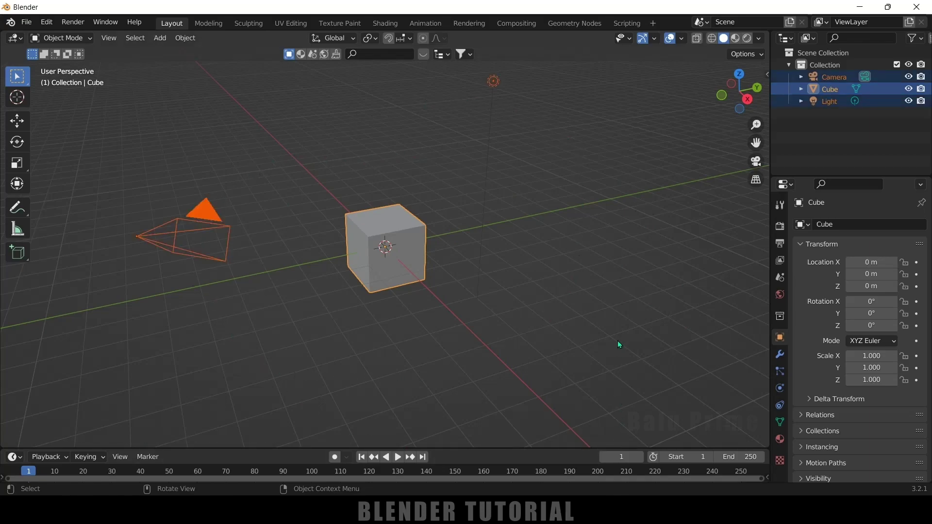
key("Delete")
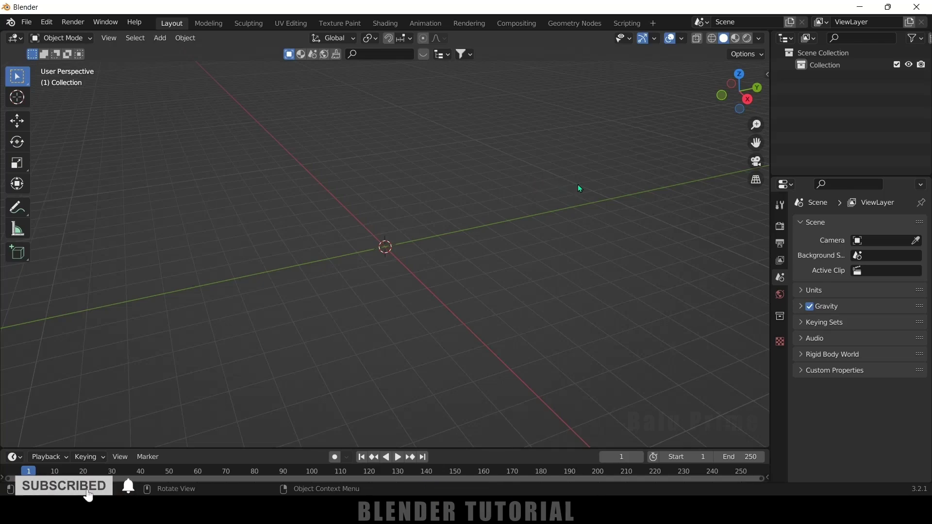
left_click(26, 23)
mouse_move(71, 189)
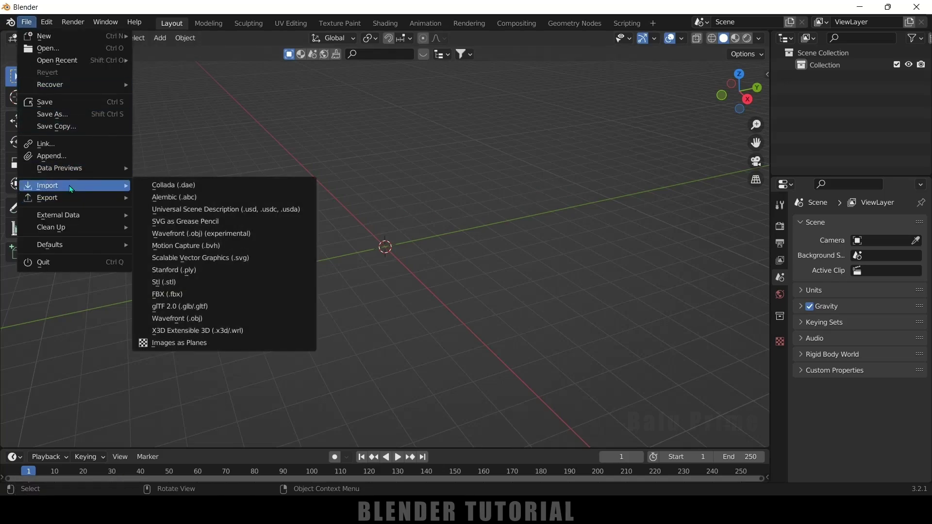
left_click(165, 294)
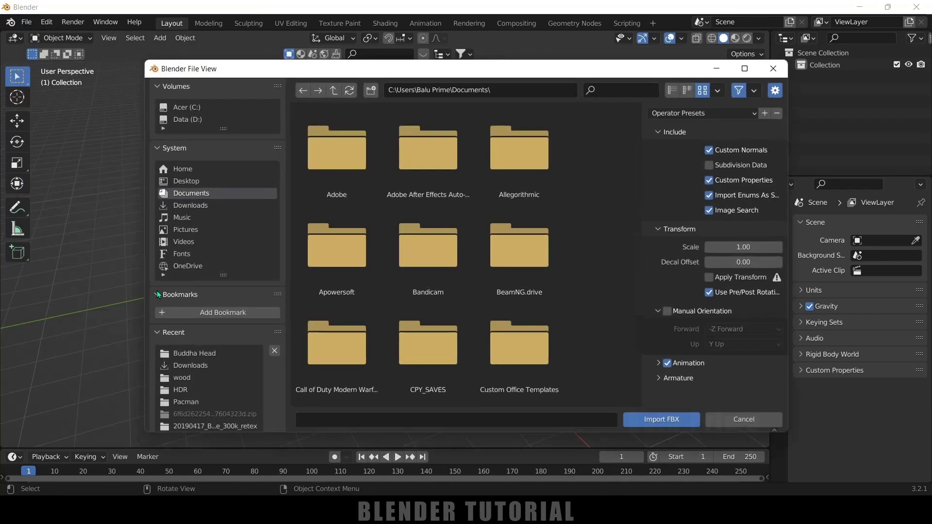
left_click(195, 353)
left_click(337, 153)
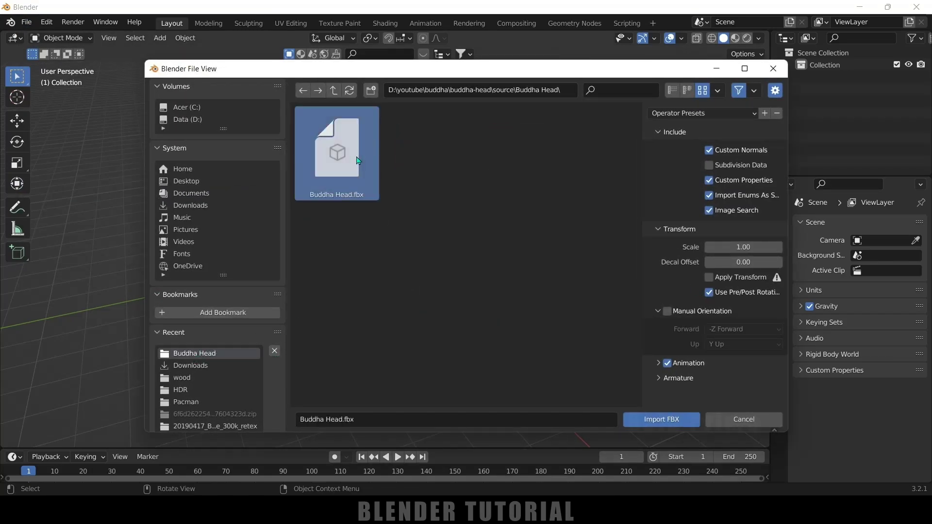
left_click(660, 420)
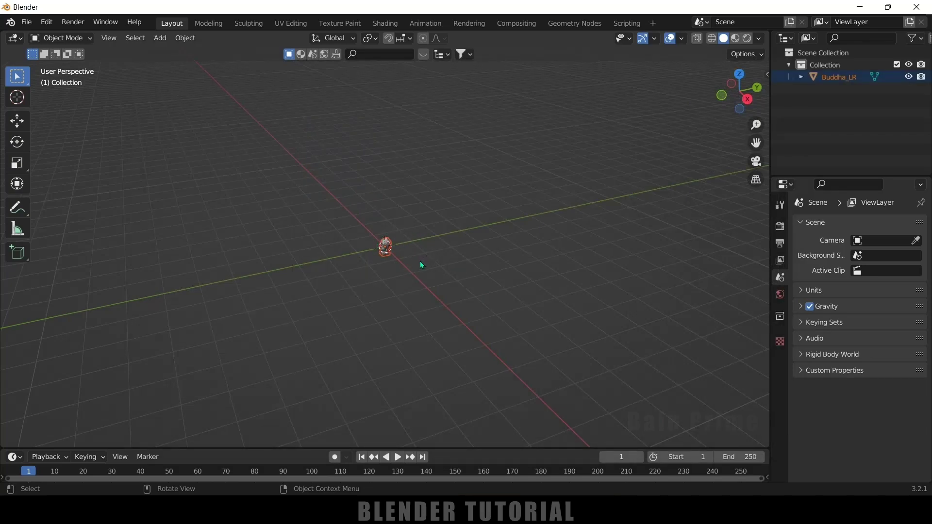
Scale the Buddha head down and raise it along Z so it rests on the ground
key("s")
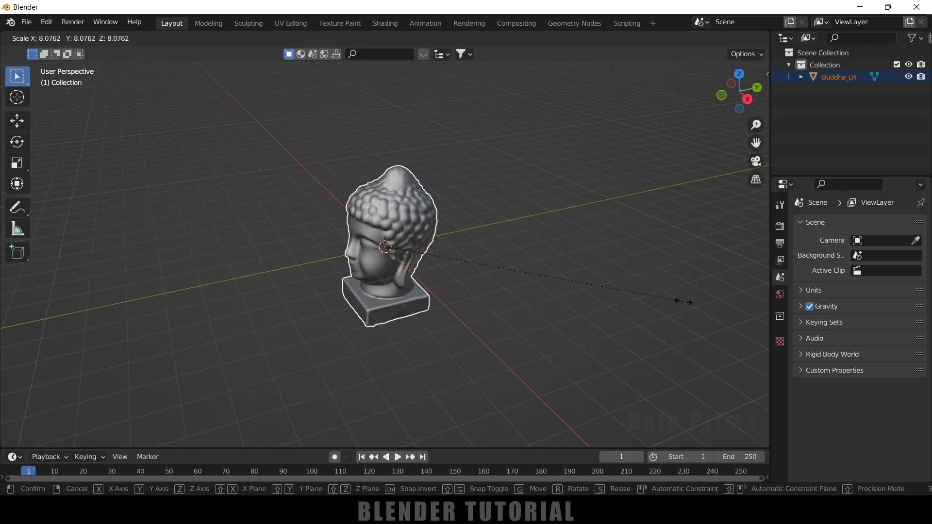
left_click(584, 297)
key("KP_3")
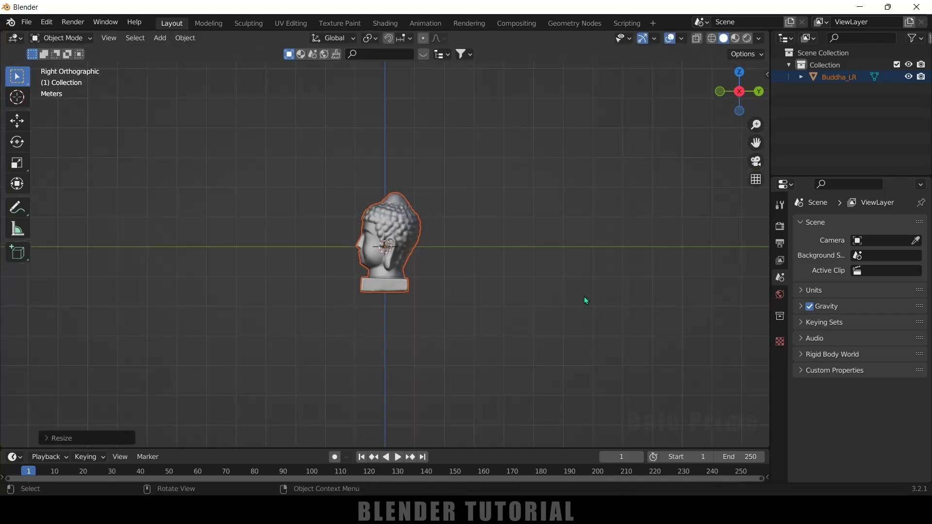
key("g")
key("z")
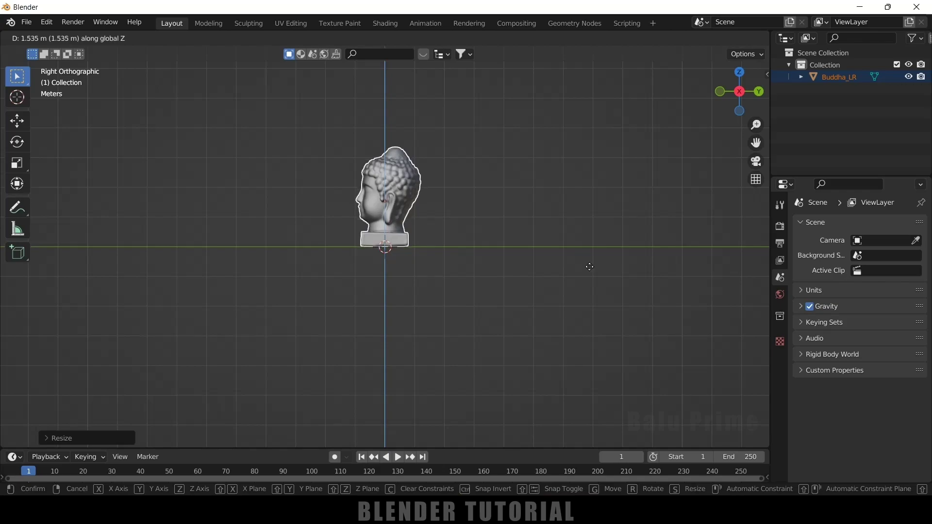
left_click(588, 264)
middle_click_drag(345, 337, 436, 397)
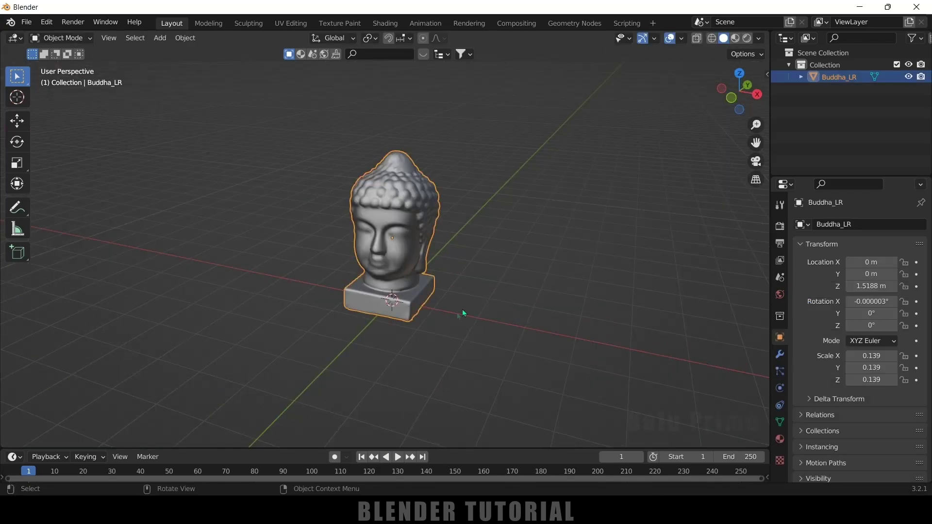
Add a ground plane scaled to 7.922 and duplicate it
key("shift+a")
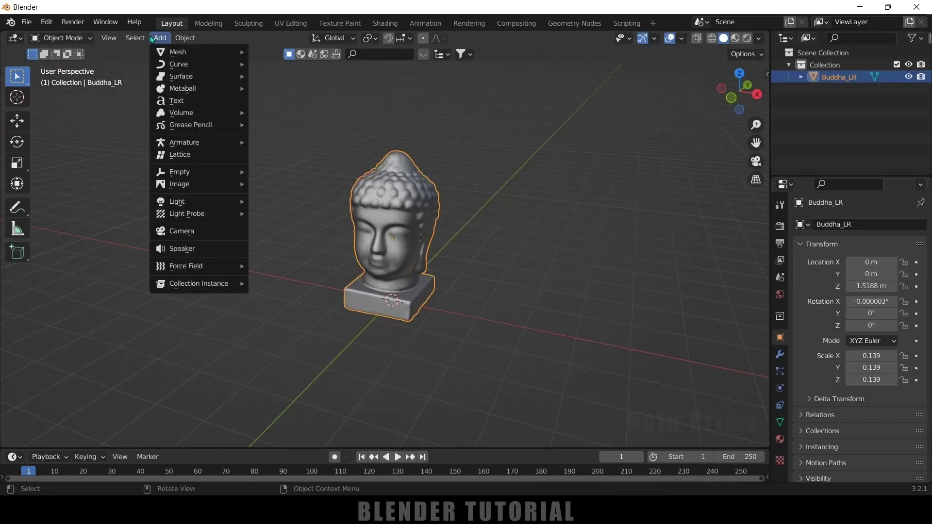
mouse_move(168, 54)
left_click(270, 53)
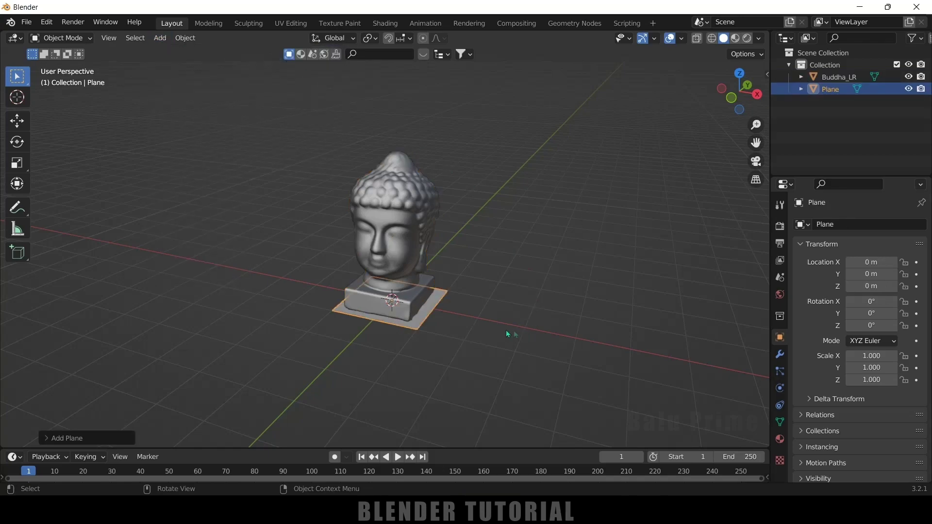
key("s")
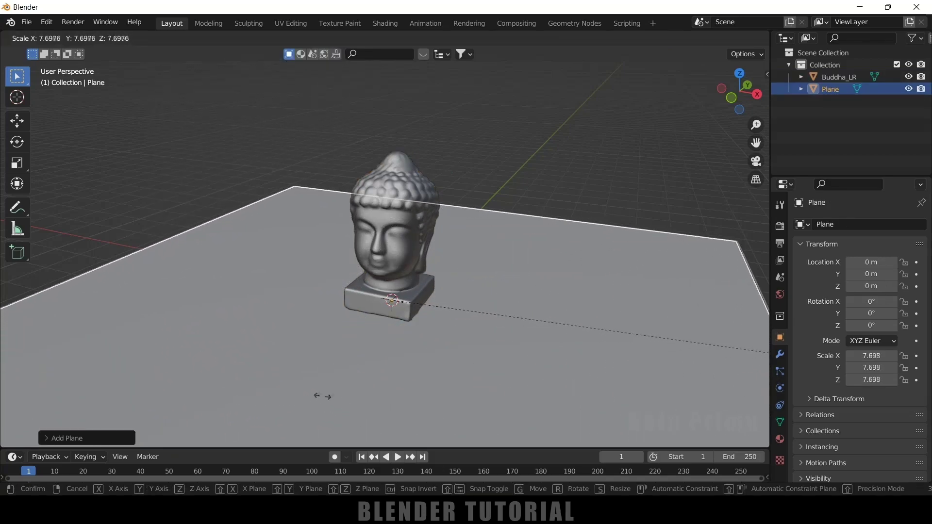
left_click(344, 393)
scroll(343, 393, "down", 2)
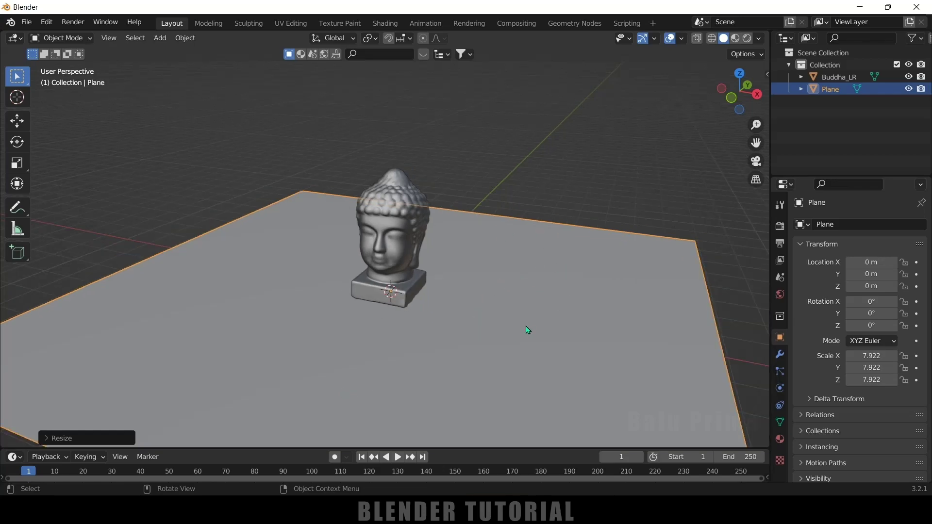
key("shift+d")
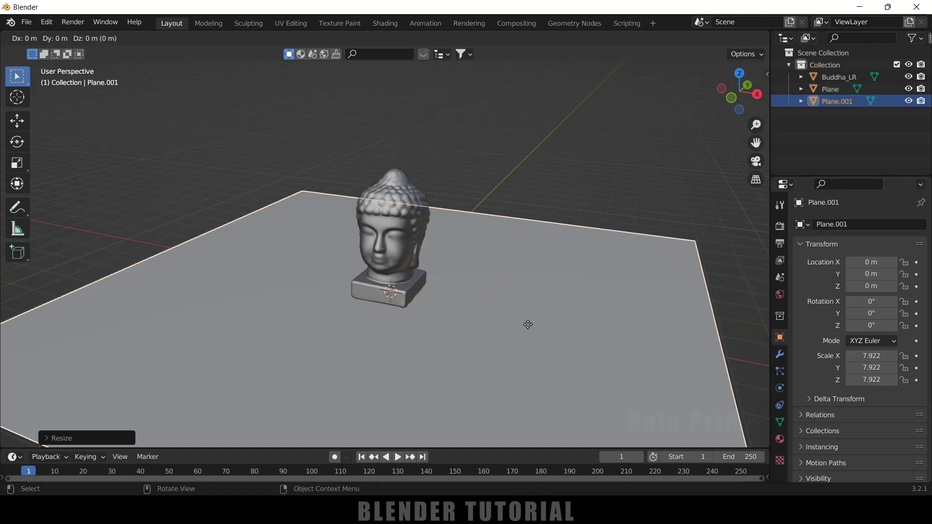
Move the duplicate plane straight up to a height of 3.5215 m
key("z")
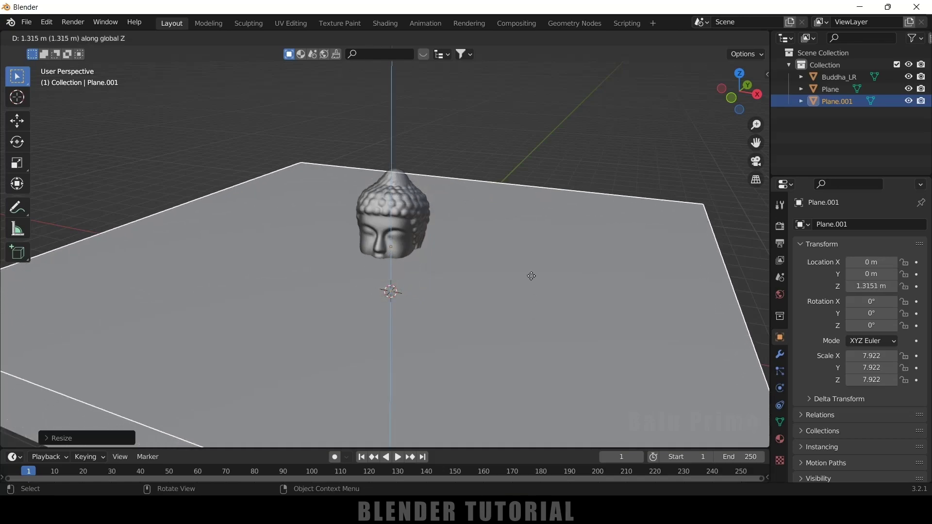
left_click(531, 207)
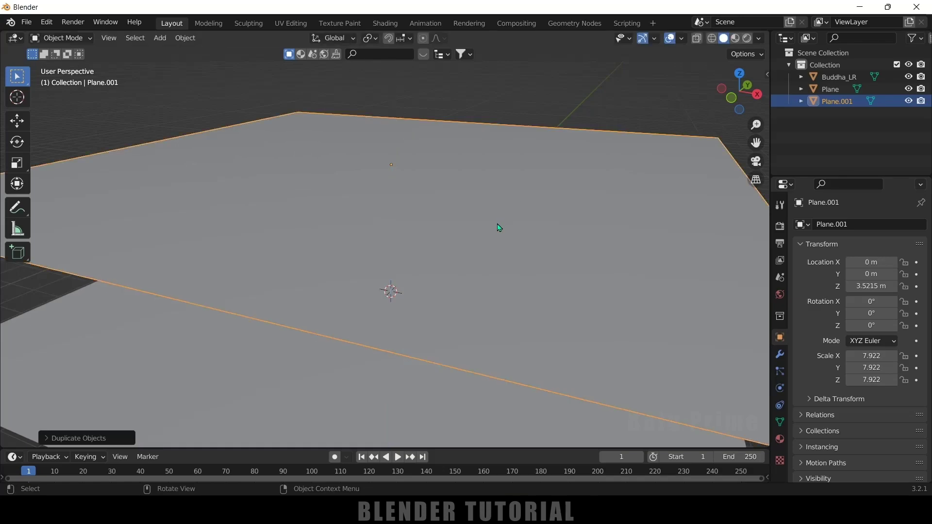
scroll(511, 222, "up", 2)
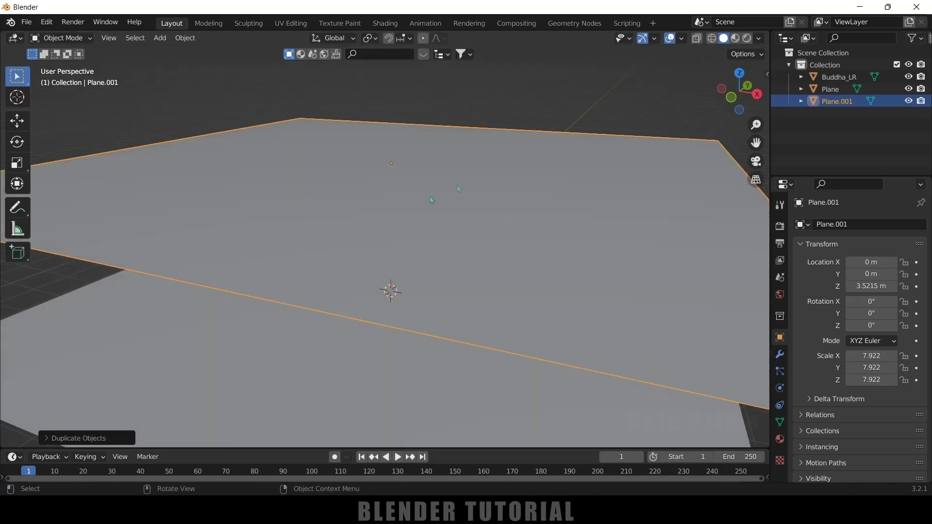
scroll(483, 221, "down", 1)
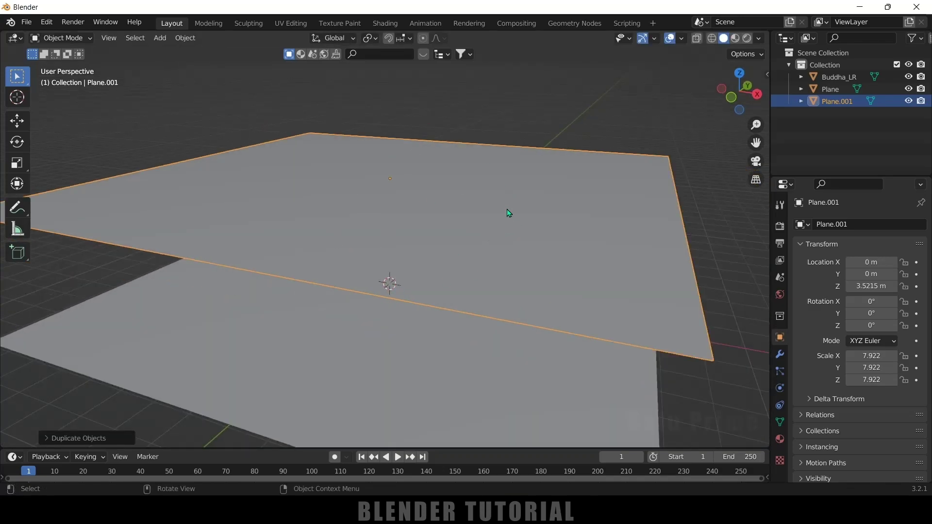
Subdivide the duplicate plane's mesh with 75 cuts and return to Object Mode
key("Tab")
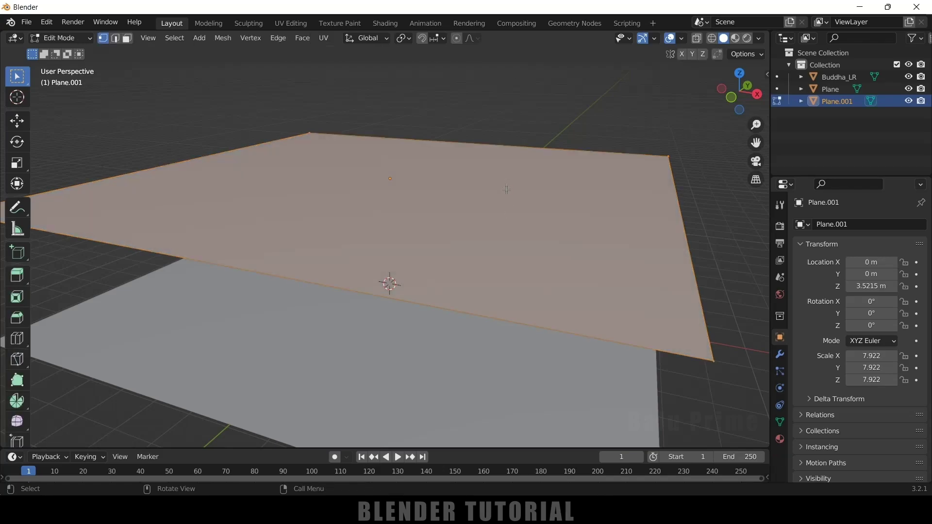
right_click(505, 188)
left_click(506, 189)
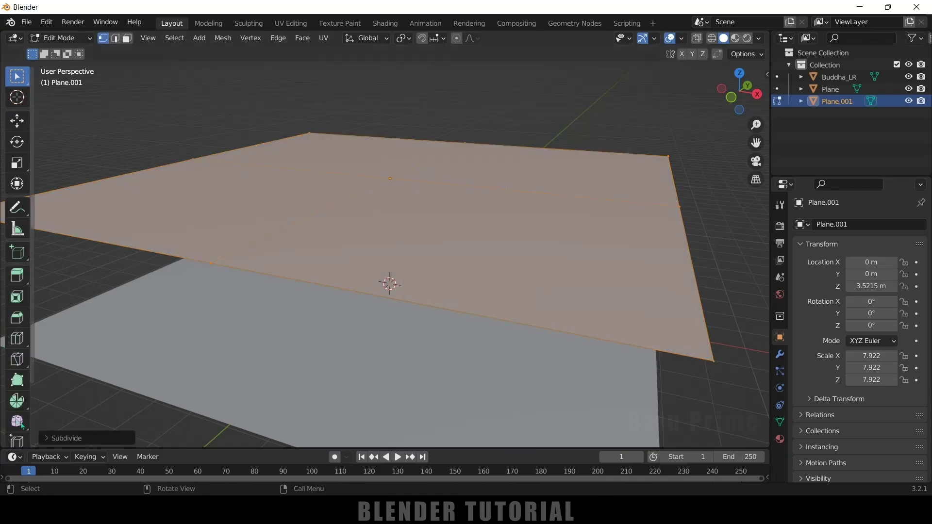
left_click(48, 437)
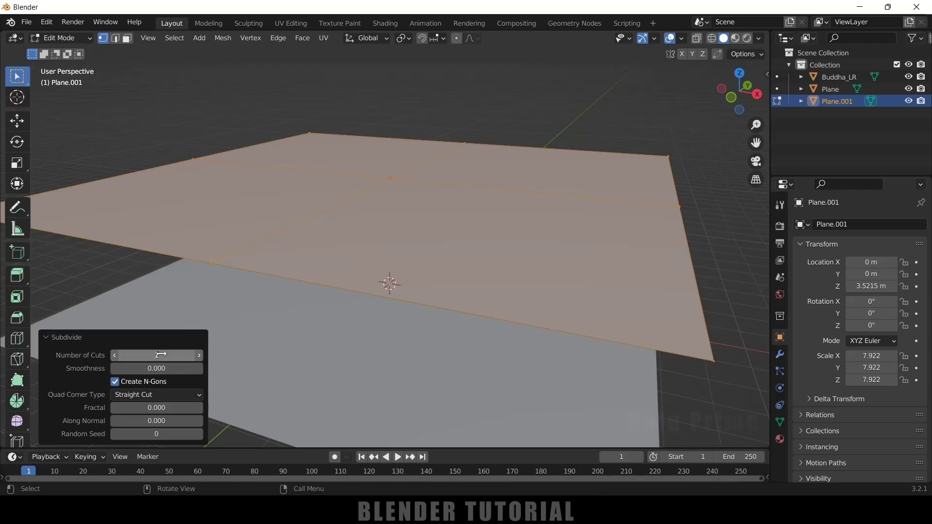
left_click(160, 355)
key("Return")
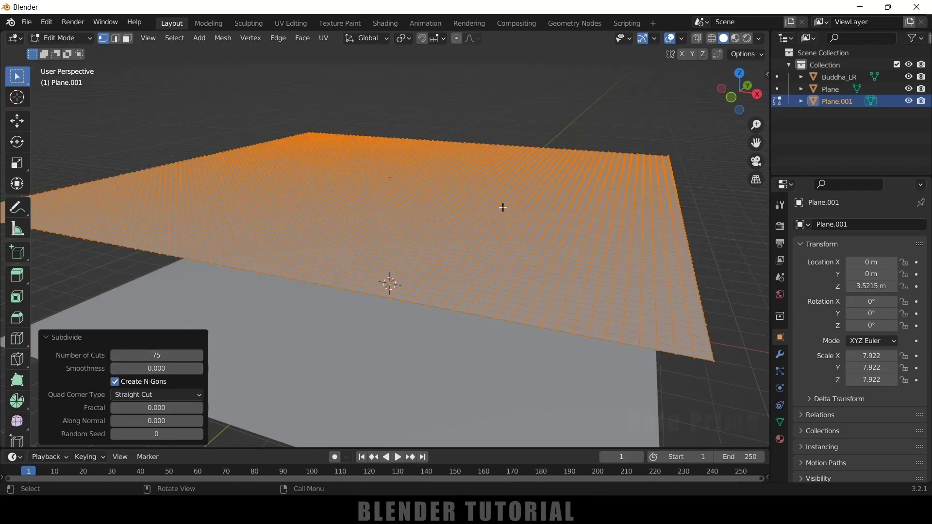
key("Tab")
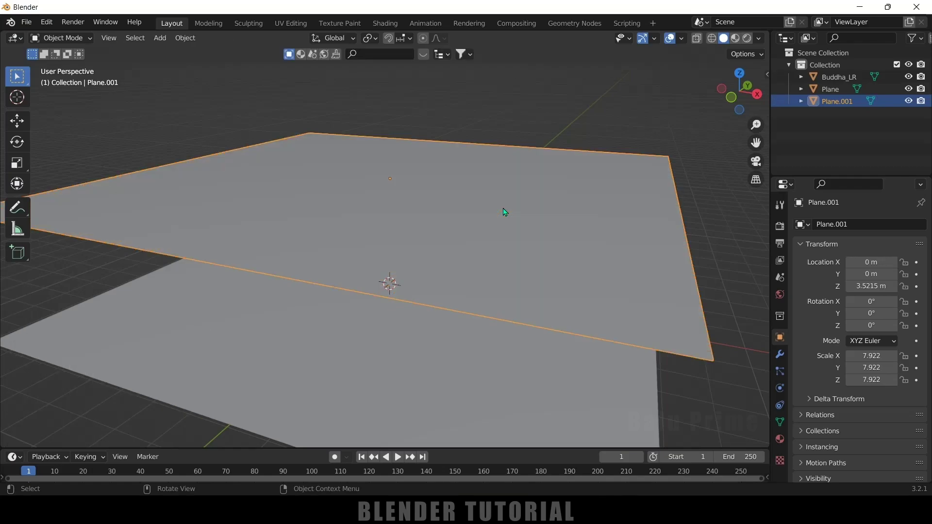
Give Plane.001 cloth physics using the Silk preset
middle_click_drag(495, 248, 448, 211)
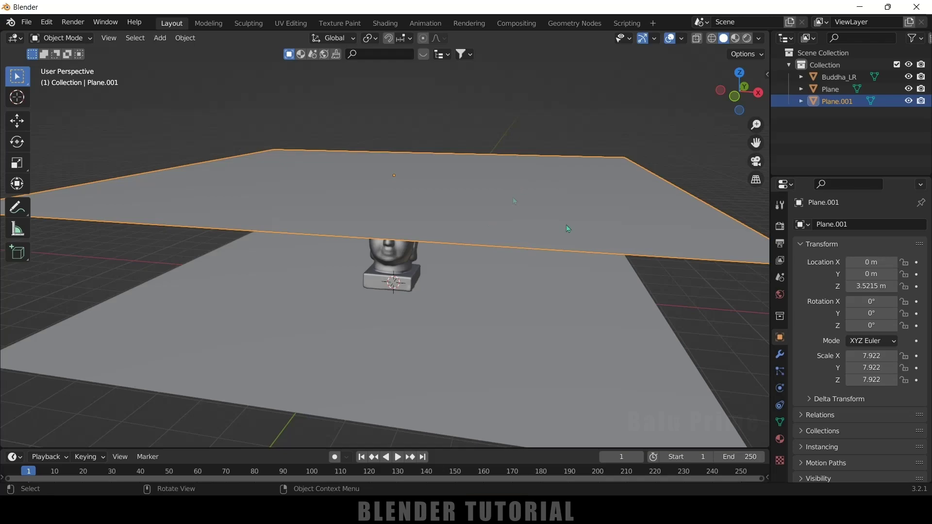
key("h")
key("alt+h")
left_click(780, 388)
left_click(847, 251)
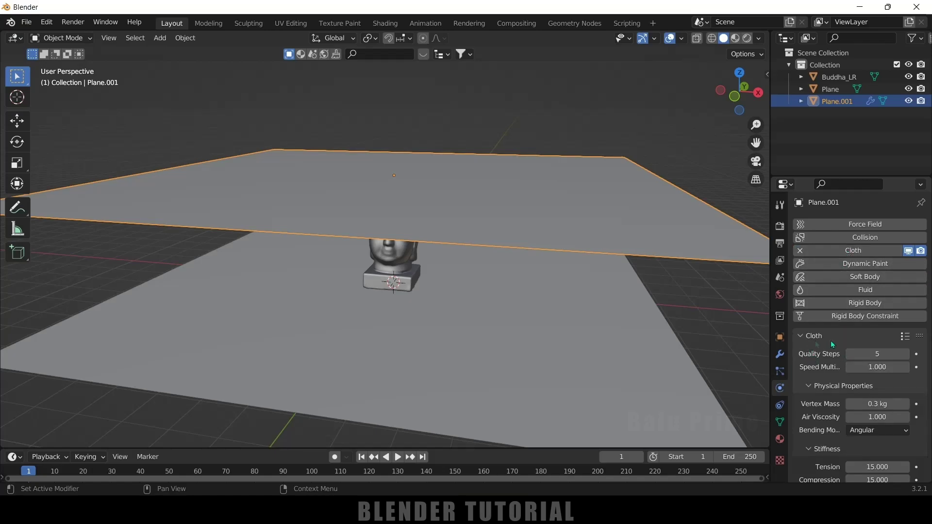
left_click(903, 336)
left_click(864, 293)
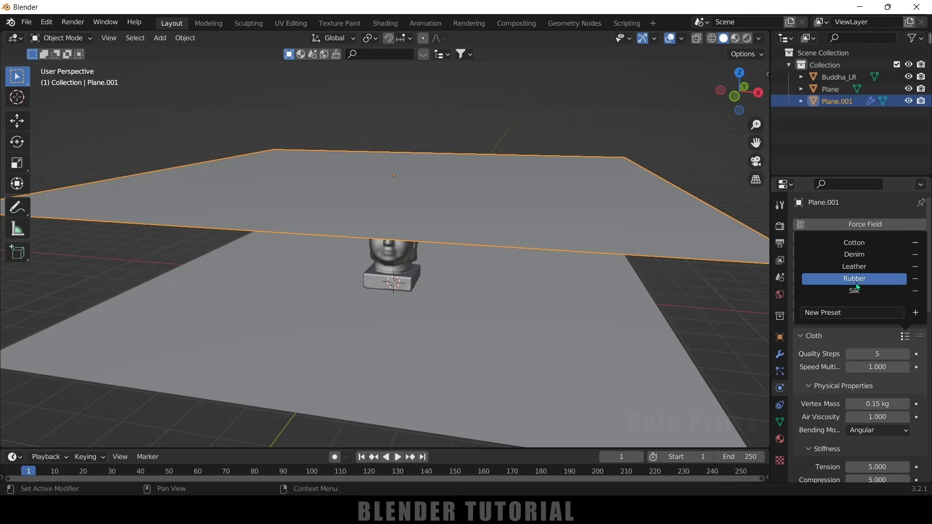
Enable cloth self collisions and set collision quality to 10
scroll(854, 313, "down", 15)
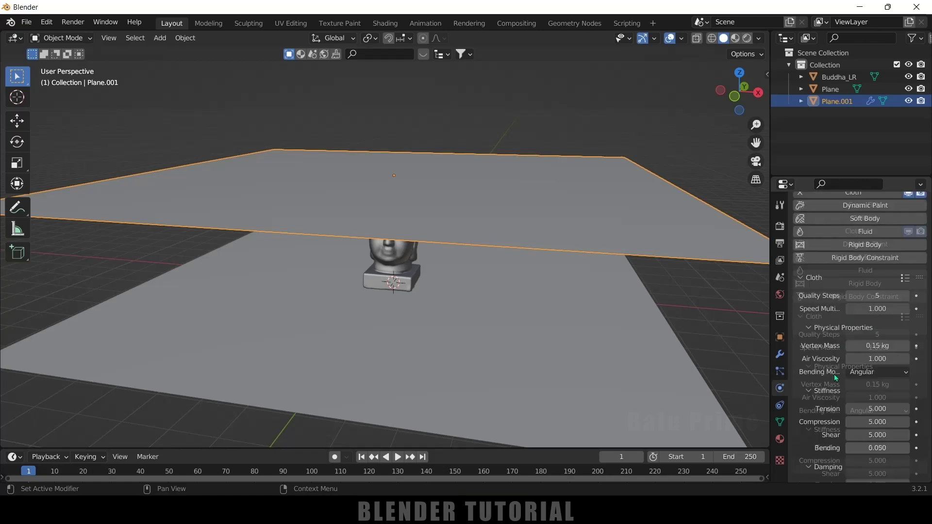
scroll(835, 378, "down", 4)
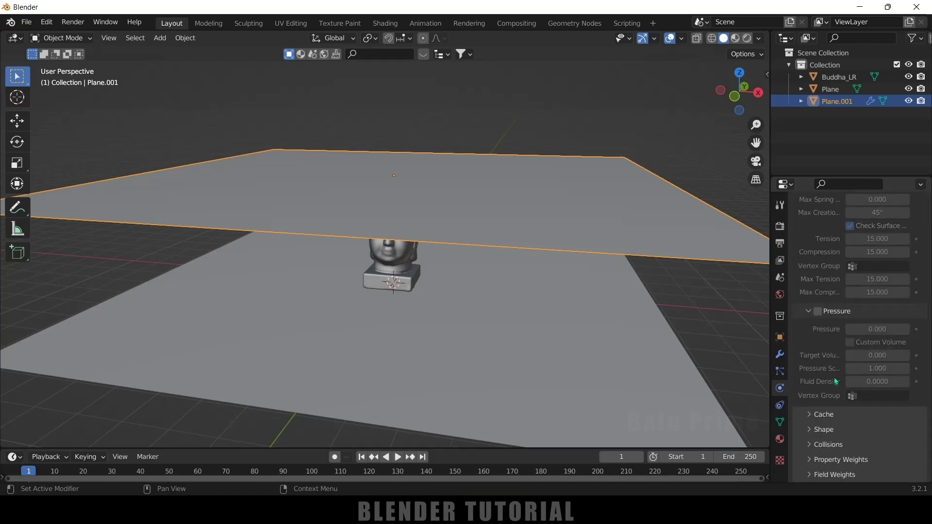
left_click(810, 444)
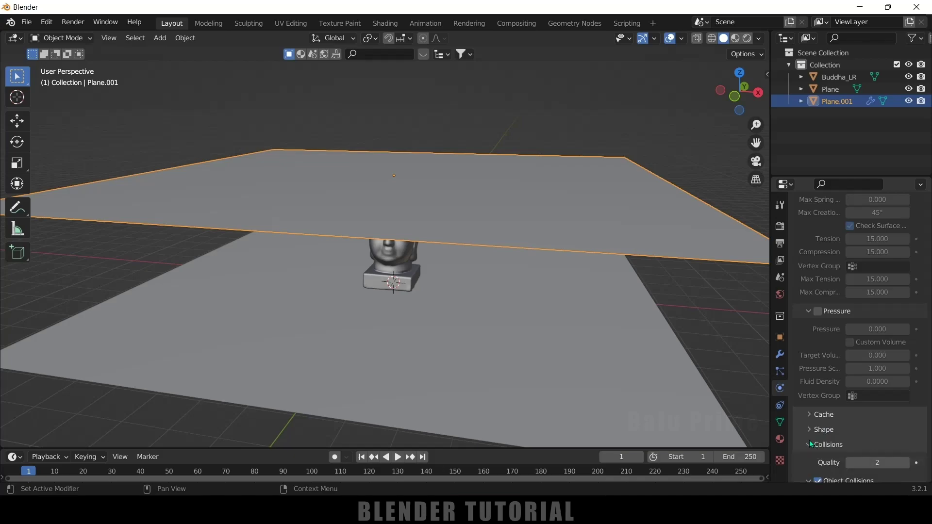
scroll(825, 427, "down", 5)
scroll(810, 430, "down", 3)
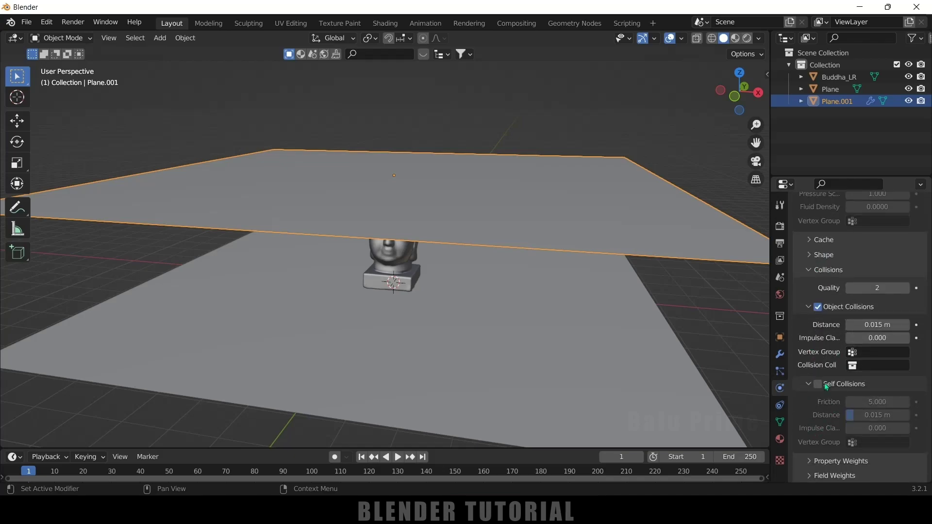
left_click(819, 384)
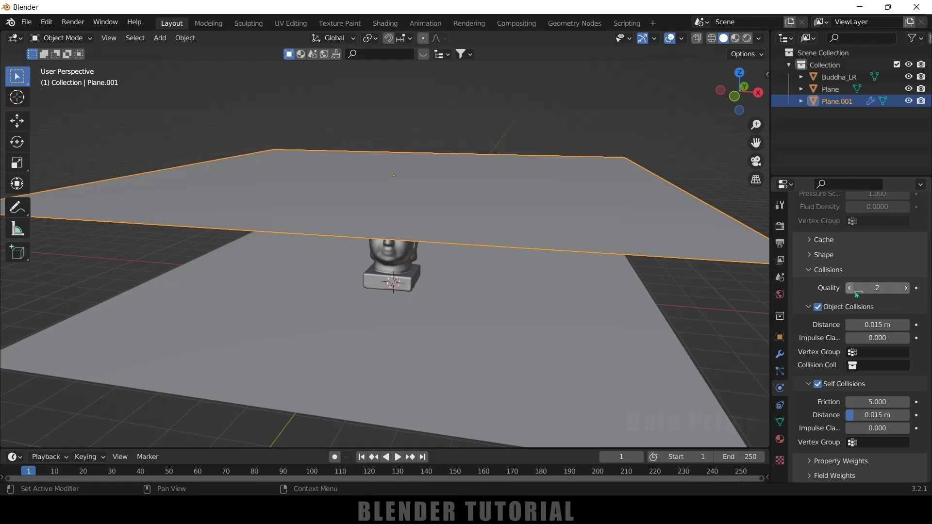
left_click(877, 290)
key("Return")
Play the cloth simulation, pause it, and rewind to frame 1
left_click(397, 457)
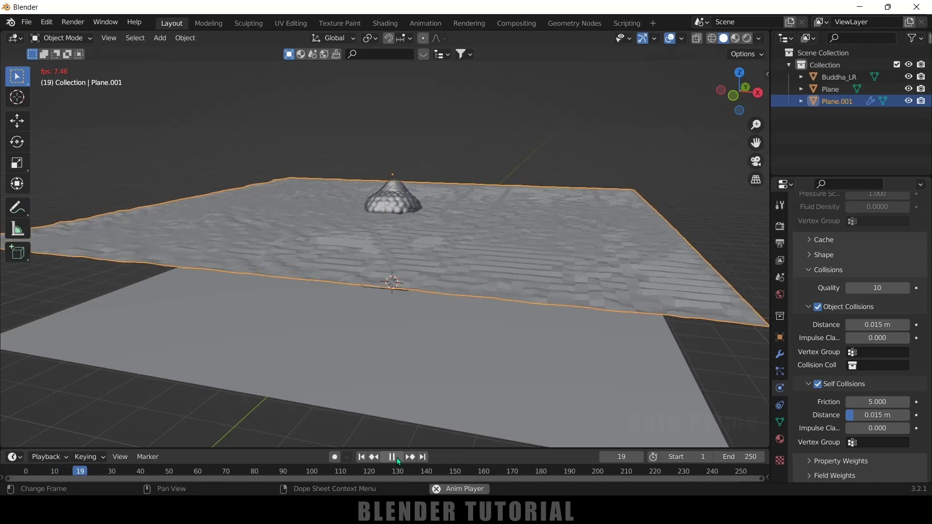
left_click(397, 457)
left_click(362, 457)
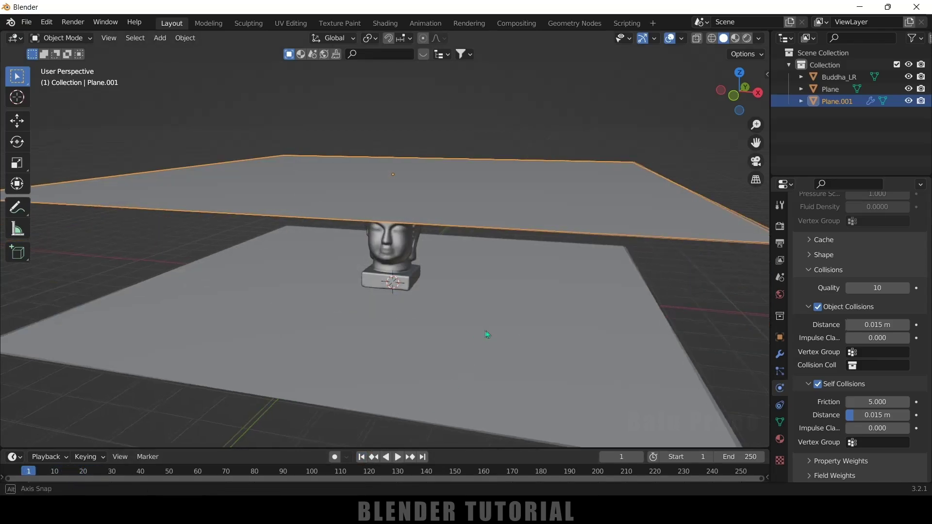
Add Collision physics to Buddha_LR with default settings
middle_click_drag(487, 334, 480, 330)
left_click(414, 264)
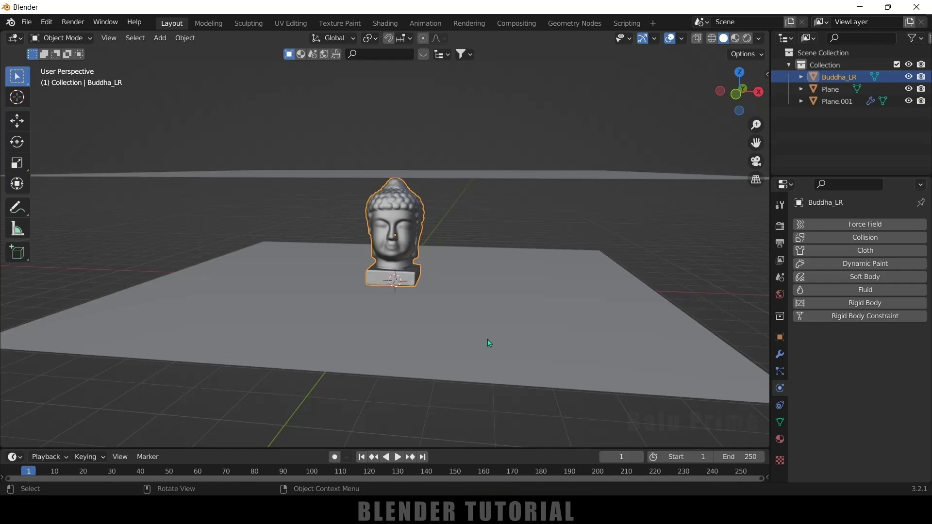
left_click(488, 337)
left_click(397, 239)
left_click(840, 238)
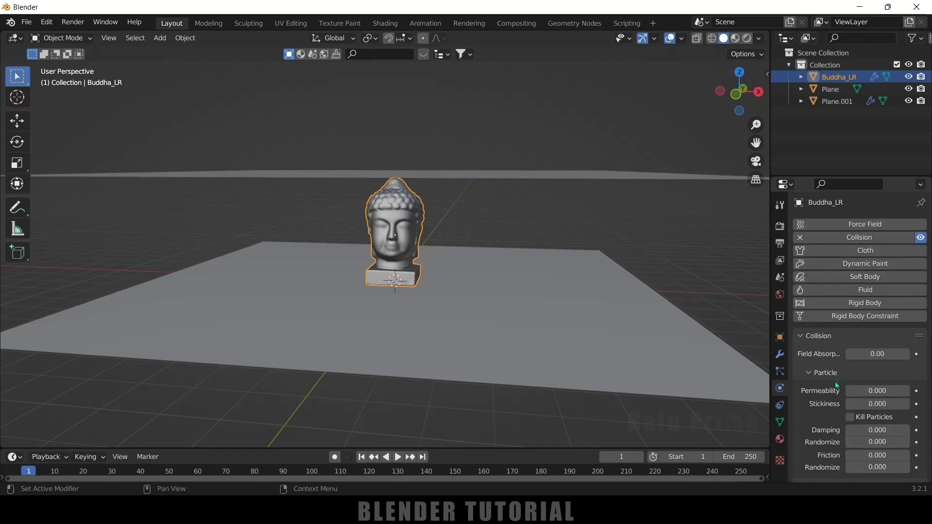
scroll(829, 396, "down", 3)
scroll(829, 396, "down", 2)
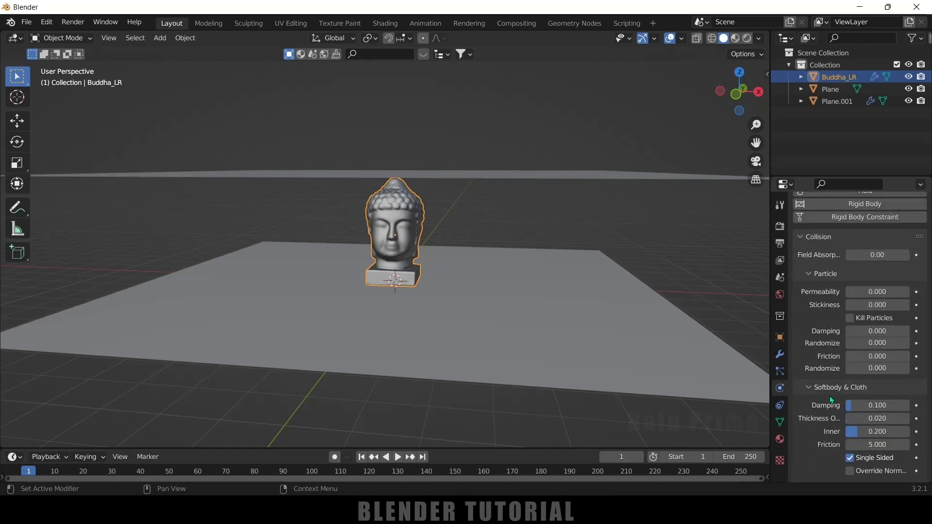
Add Collision physics to the ground plane with Softbody & Cloth friction 10
left_click(545, 312)
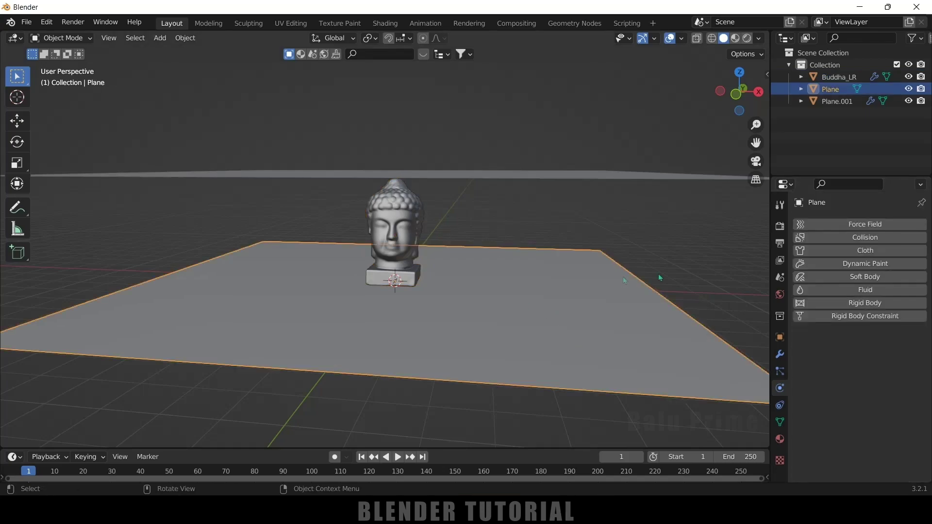
left_click(868, 237)
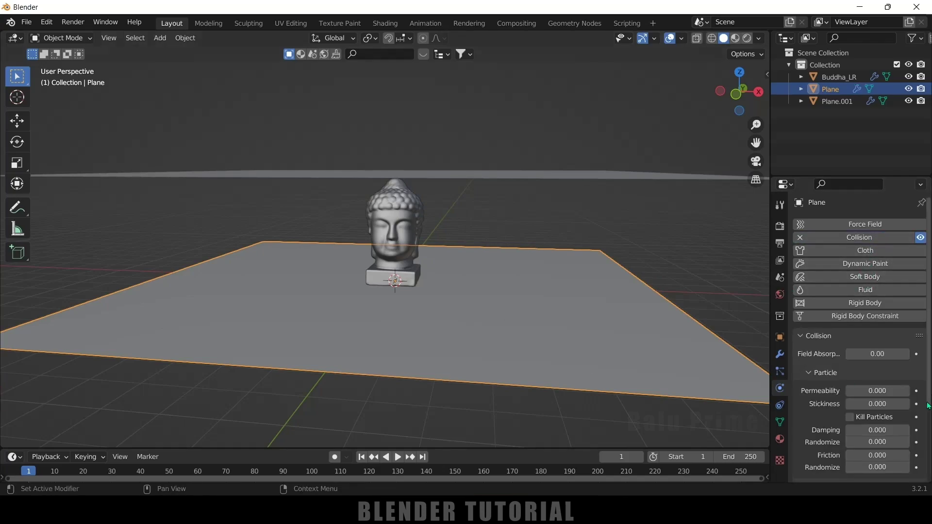
scroll(831, 410, "down", 5)
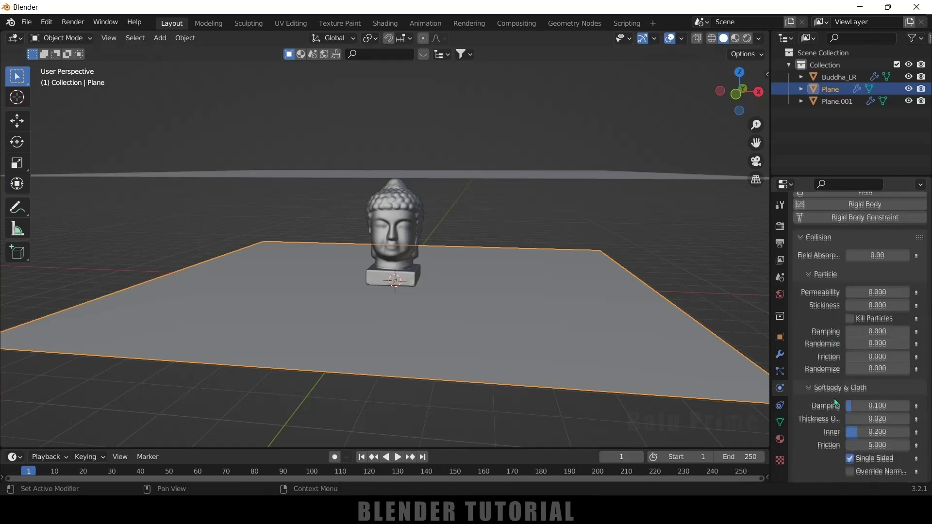
left_click(872, 445)
type("10")
key("Return")
Play the simulation until the cloth drapes the head at frame 50, then select the cloth plane
middle_click_drag(418, 359, 416, 397)
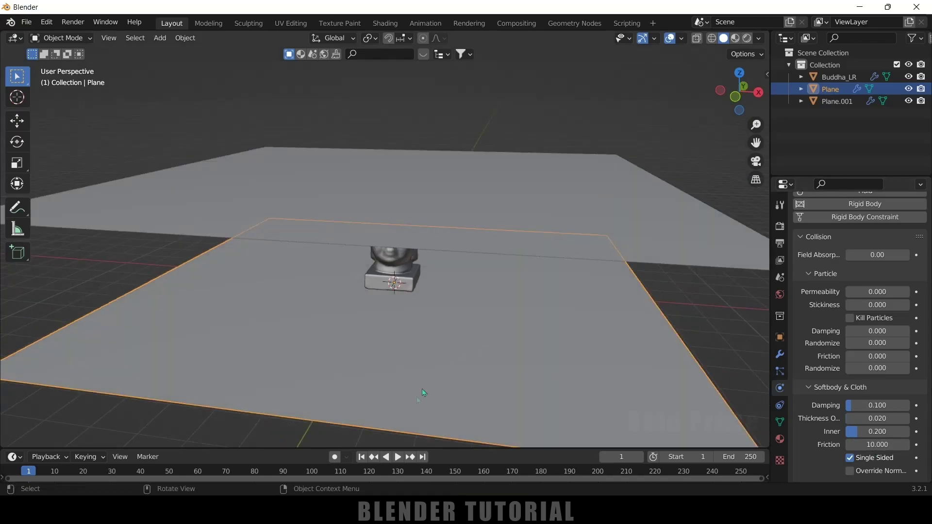
left_click(396, 457)
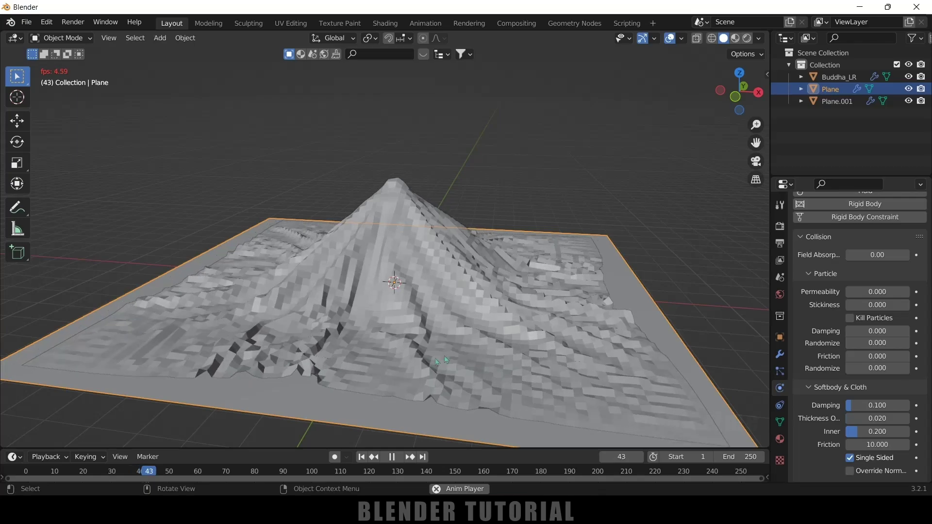
key("space")
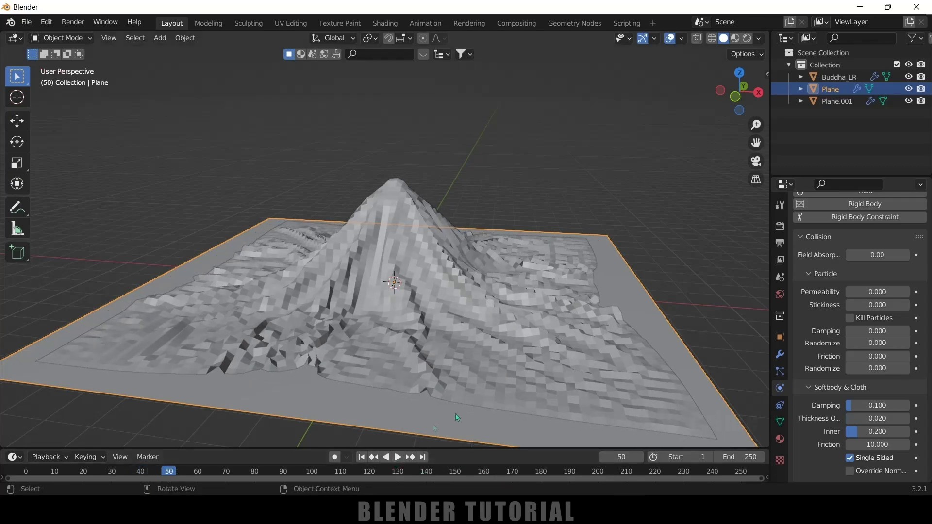
middle_click_drag(435, 428, 497, 395)
left_click(427, 336)
right_click(455, 276)
Shade the cloth smooth and add a Subdivision Surface modifier with viewport level 2
left_click(456, 275)
middle_click_drag(455, 276, 466, 349)
left_click(780, 354)
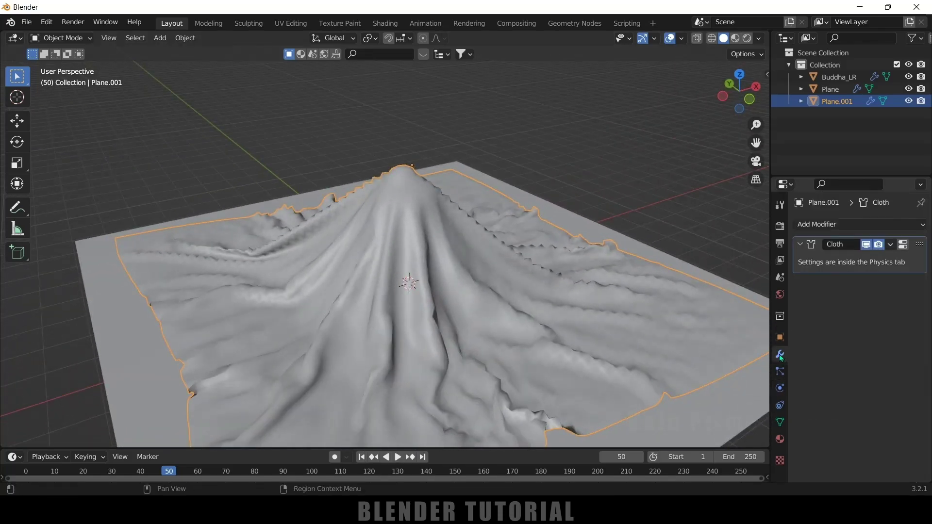
left_click(843, 225)
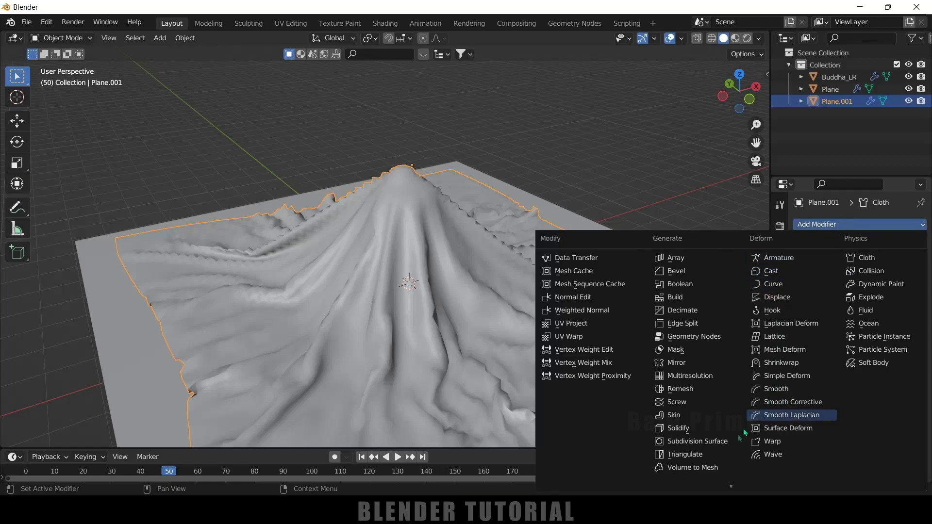
left_click(694, 445)
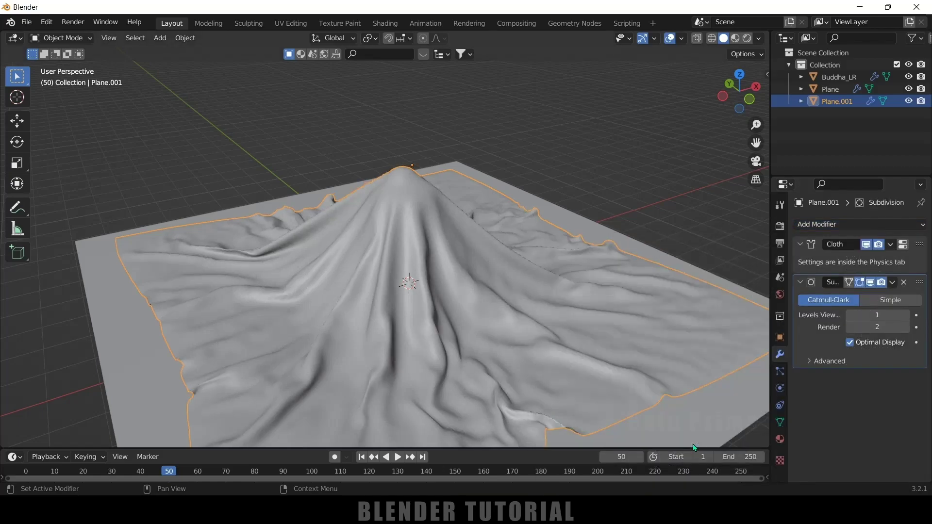
left_click(905, 315)
Replay the simulation to frame 89, then rewind to frame 1
middle_click_drag(552, 327, 405, 450)
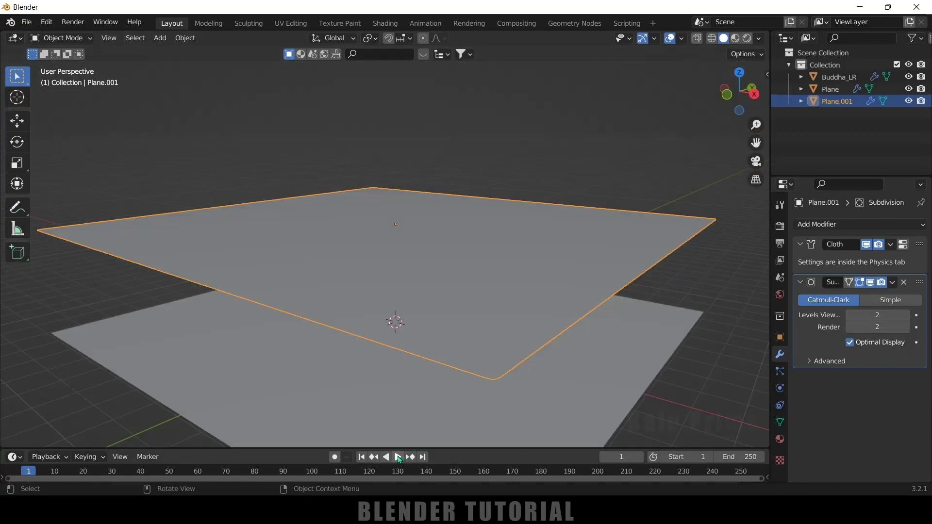
left_click(397, 456)
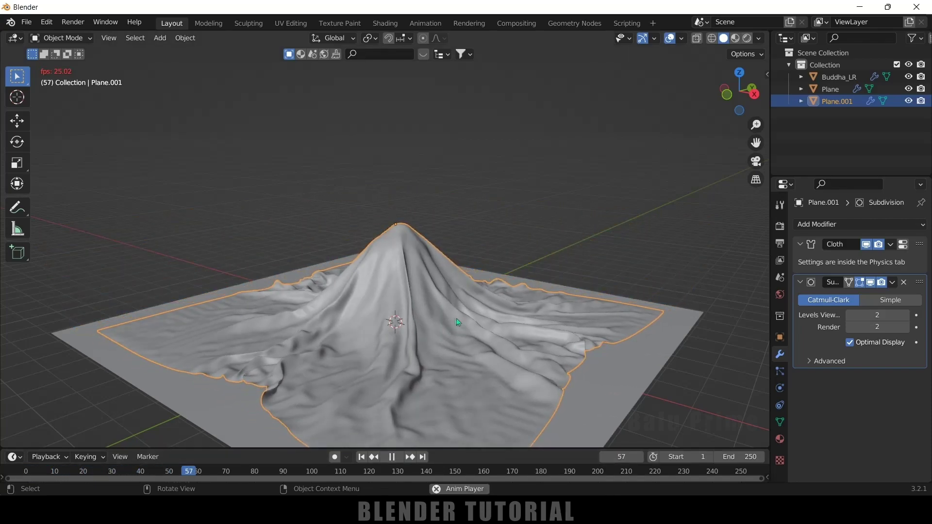
left_click(399, 457)
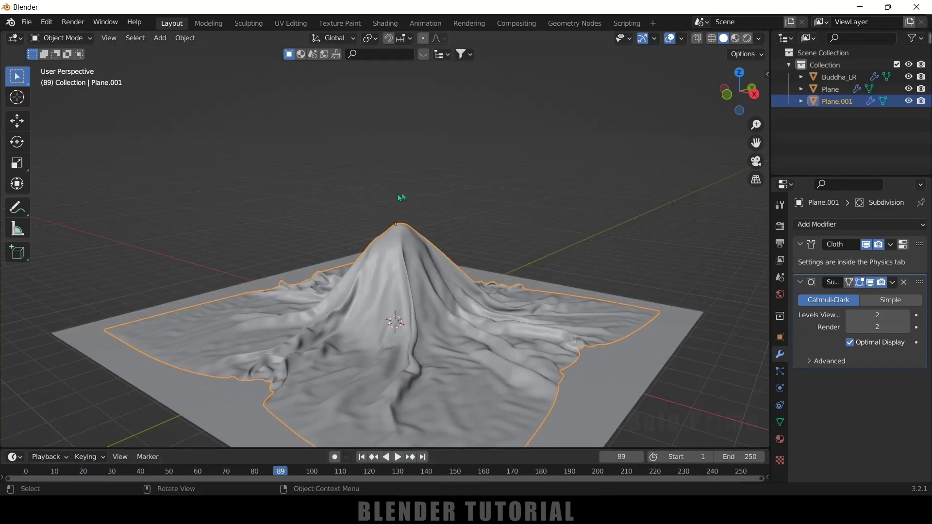
middle_click_drag(388, 246, 364, 423)
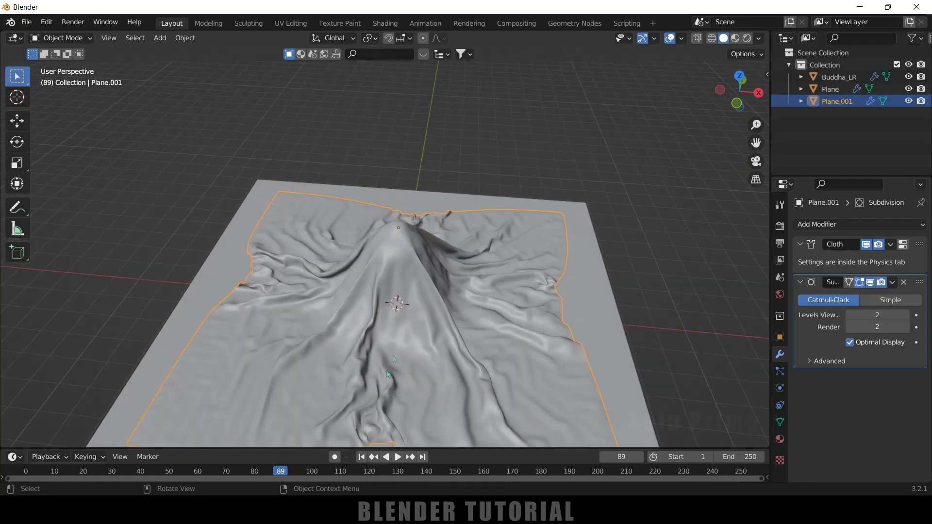
left_click(359, 457)
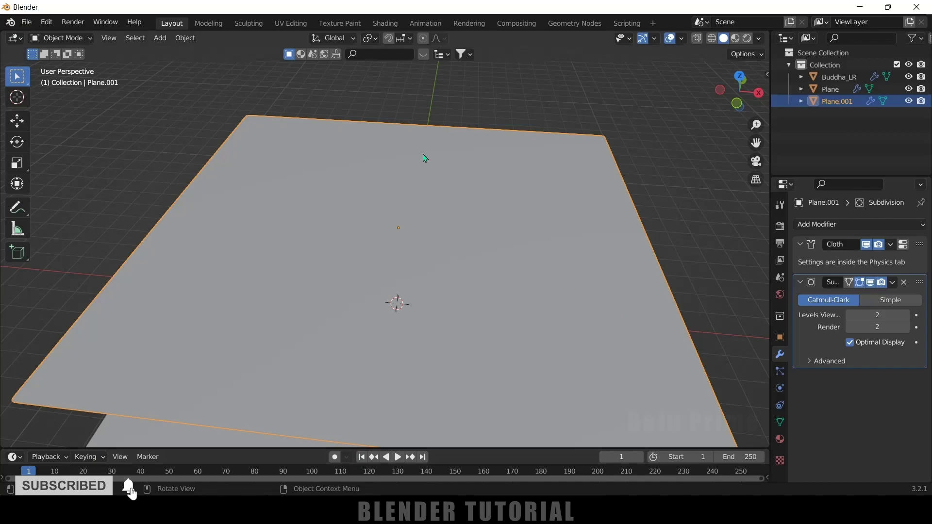
In Edit Mode, use top view and X-ray to box-select the cloth vertices above the head's crown
middle_click_drag(551, 261, 563, 231)
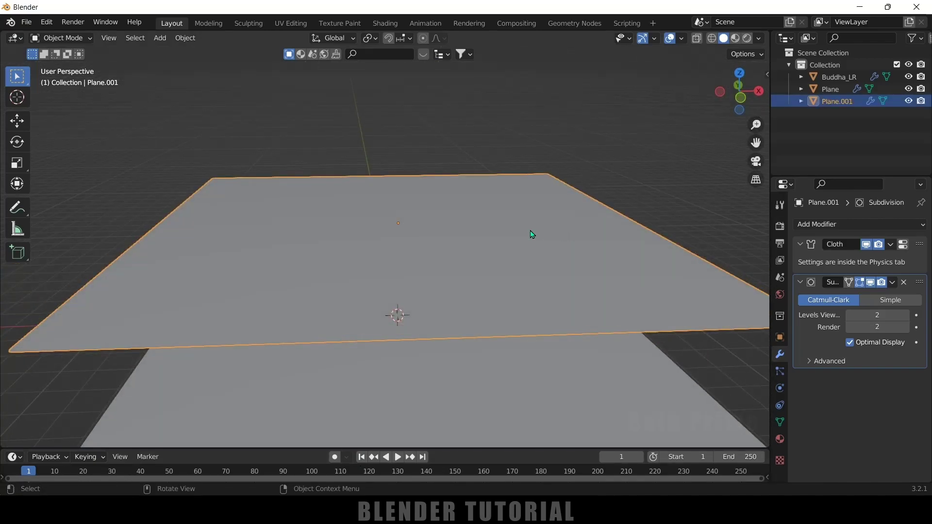
key("Tab")
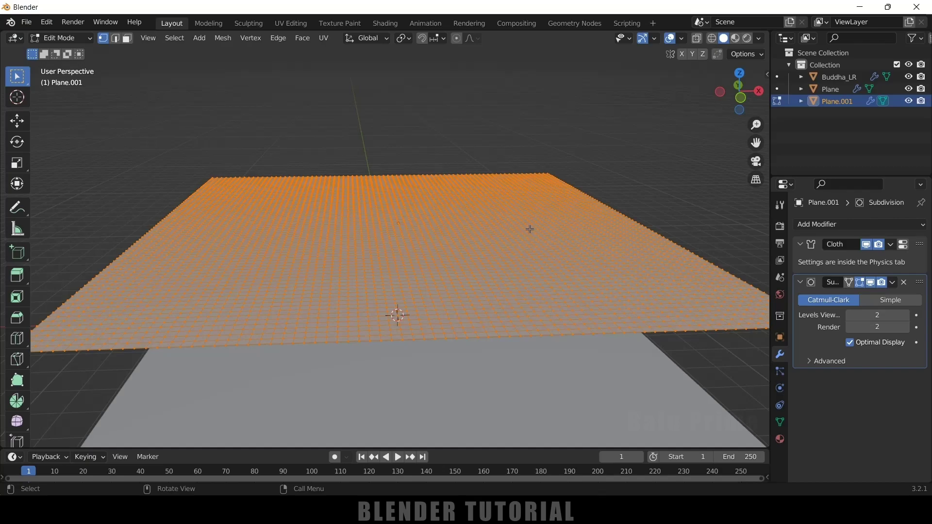
key("KP_7")
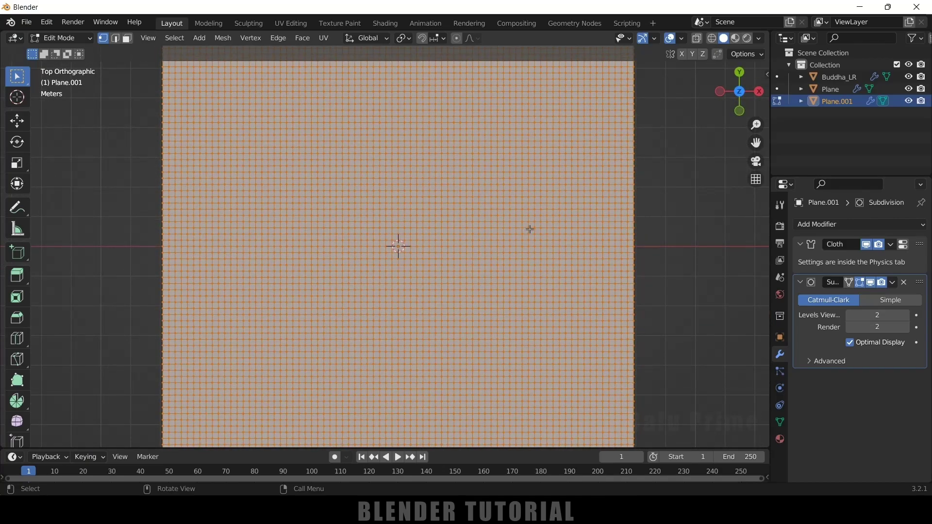
scroll(479, 290, "up", 5)
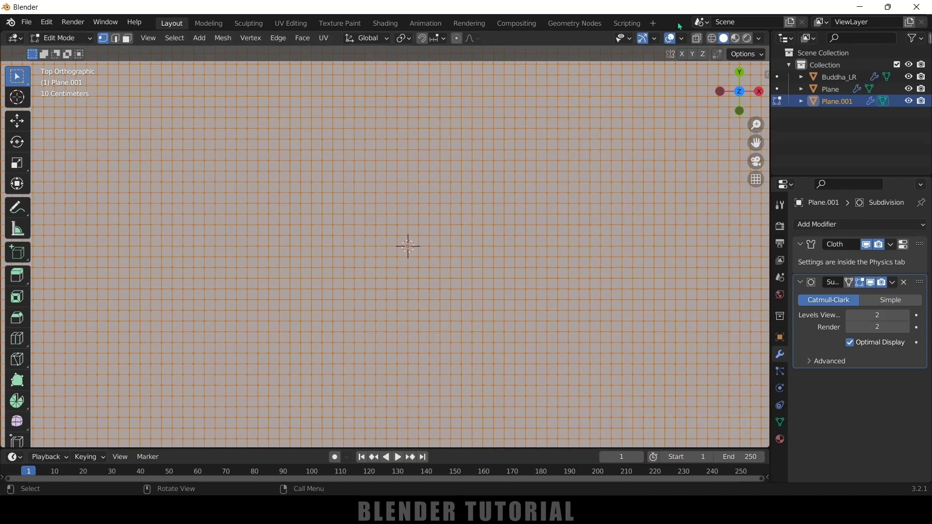
left_click(699, 37)
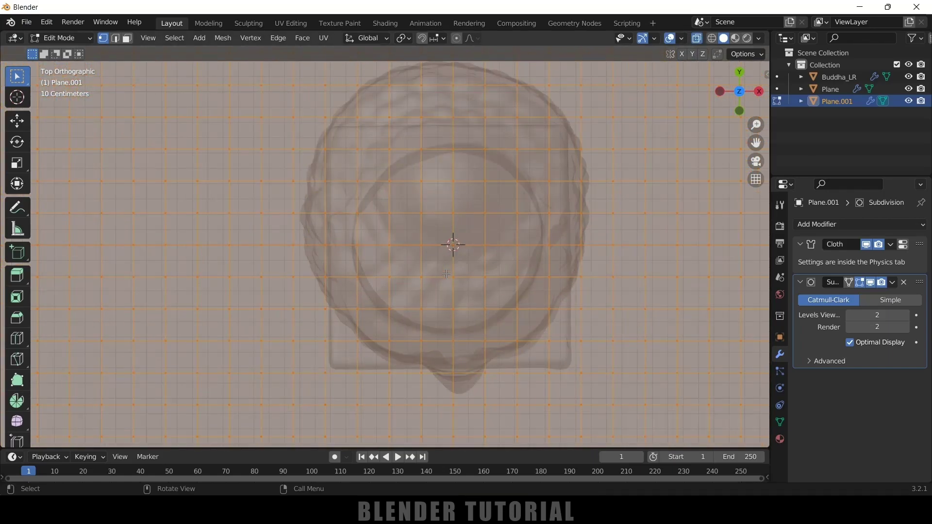
left_click_drag(408, 169, 498, 251)
Return to a perspective view and show Plane.001's Object Data properties with its empty vertex group list
scroll(452, 253, "down", 4)
middle_click_drag(451, 252, 425, 228)
left_click(780, 388)
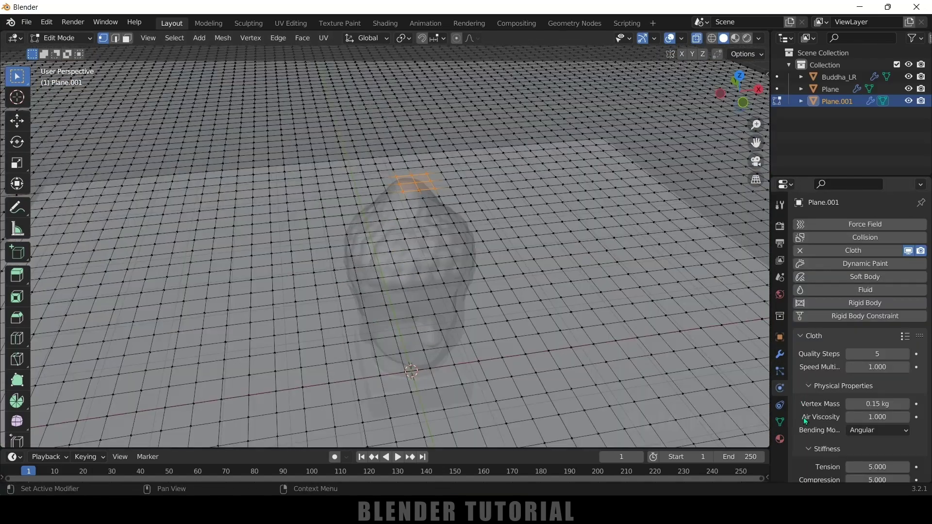
left_click(780, 423)
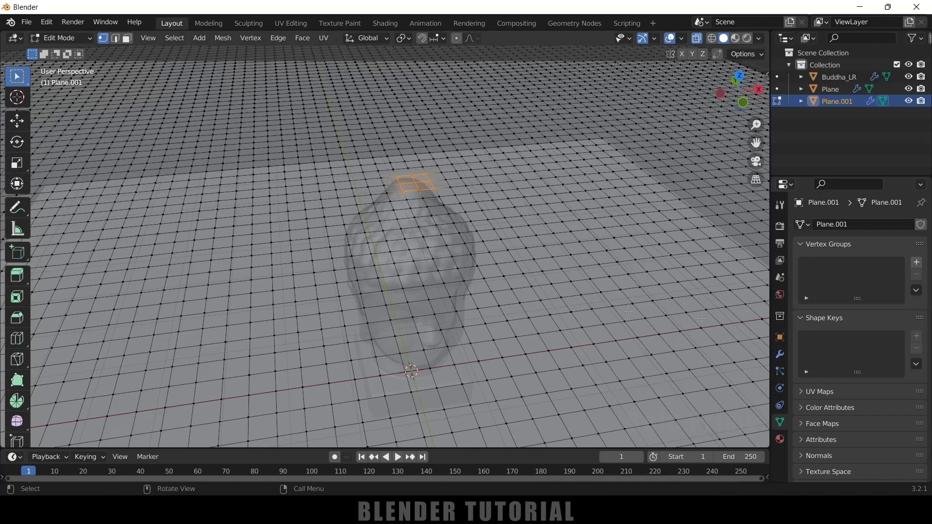
Add a vertex group named 'hook pins' from the selected vertices
left_click(917, 262)
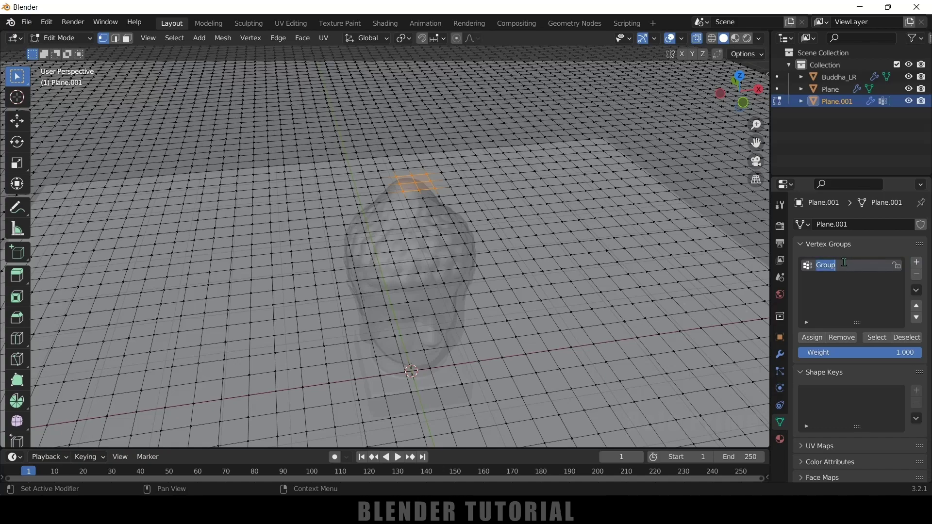
type("p")
type("ook pins")
key("Return")
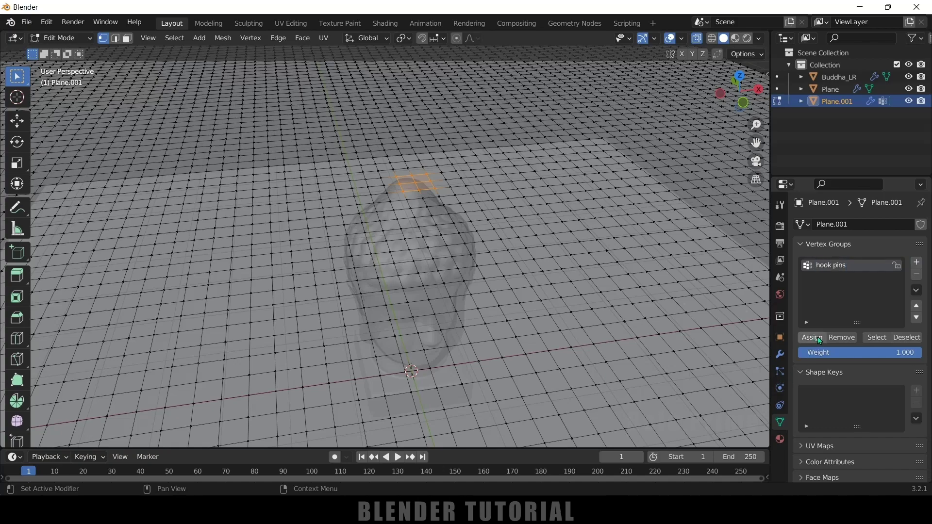
Set 'hook pins' as the cloth's Shape pin group and go back to Object Mode
left_click(780, 388)
scroll(808, 415, "down", 1)
scroll(812, 418, "down", 10)
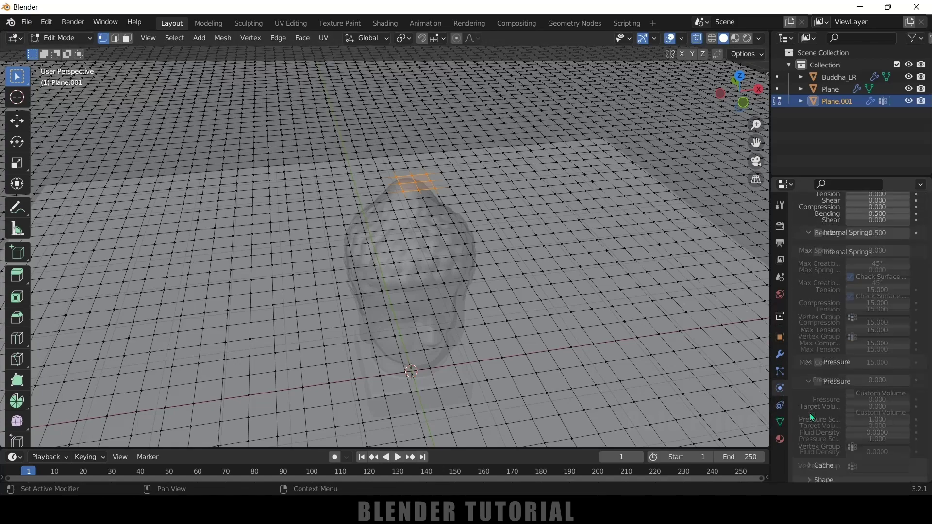
left_click(808, 365)
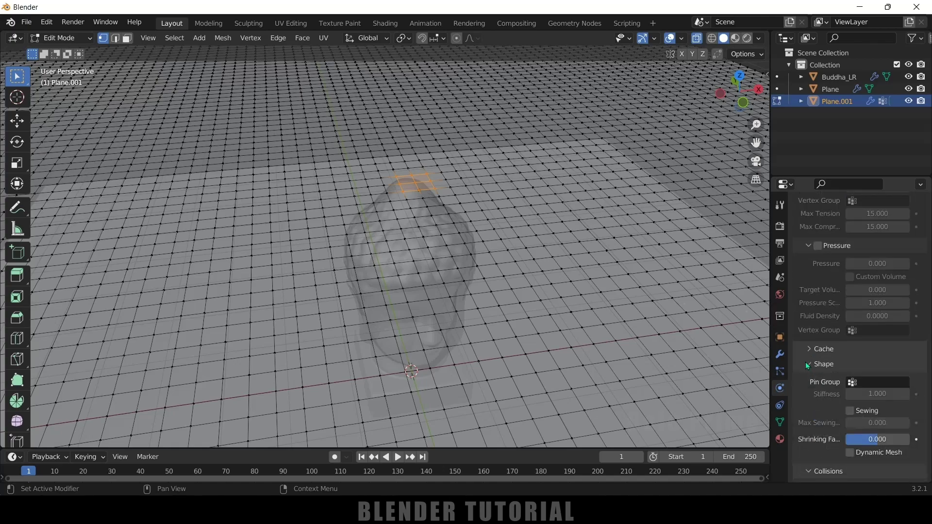
scroll(808, 365, "down", 3)
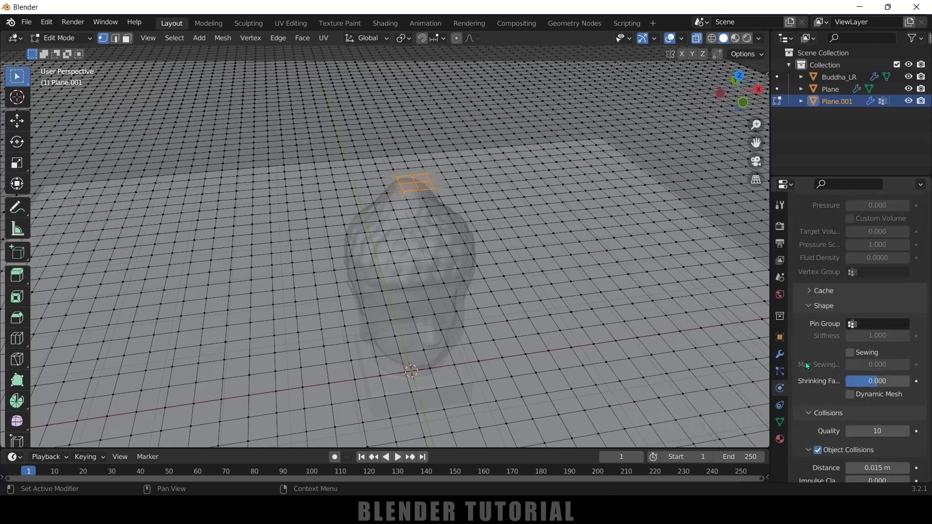
left_click(876, 332)
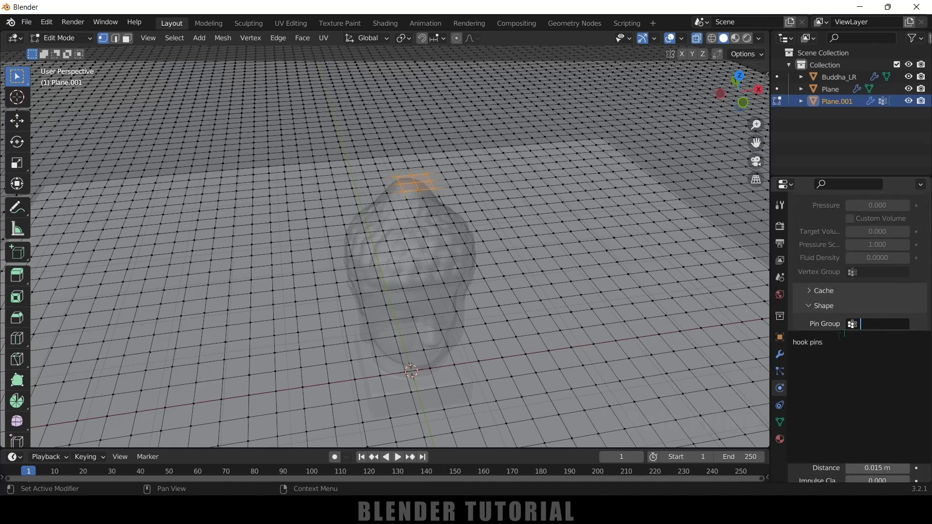
left_click(818, 343)
scroll(513, 276, "down", 2)
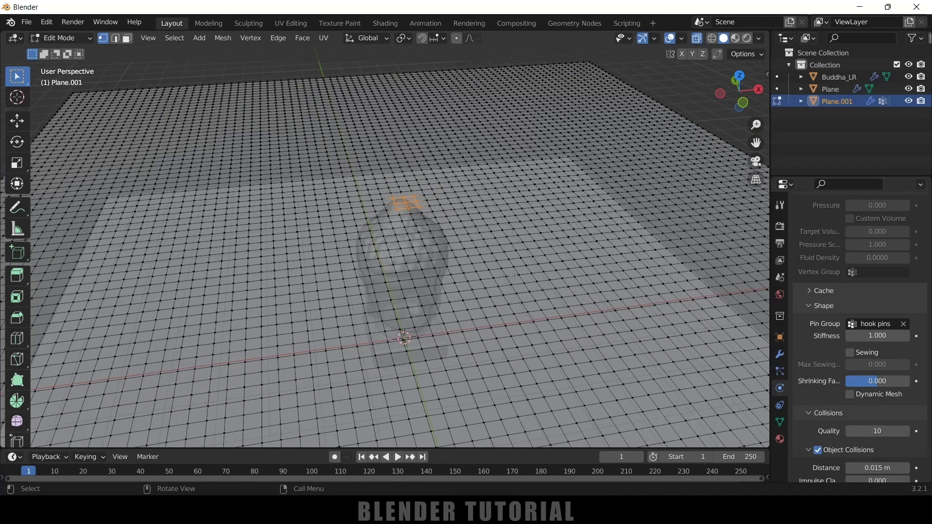
middle_click_drag(555, 264, 536, 262)
key("Tab")
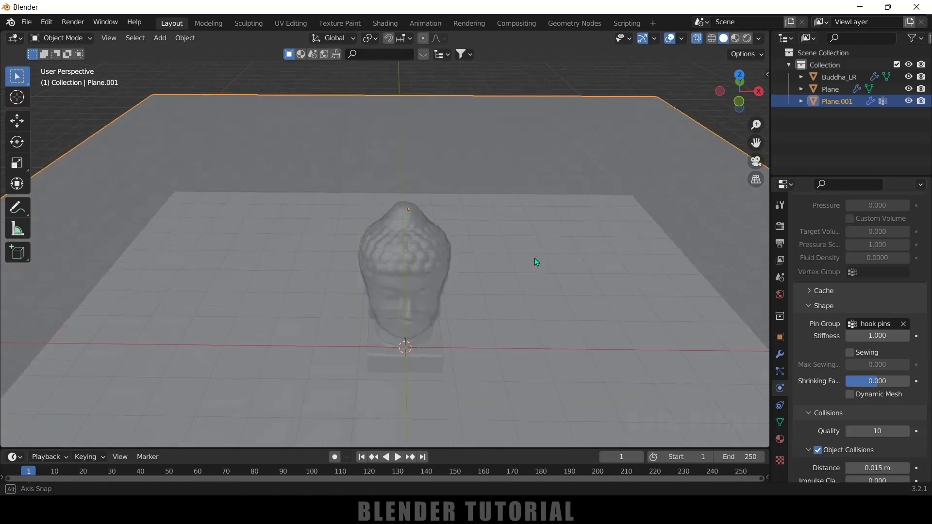
Play the cloth simulation with X-ray re-enabled, pause at frame 92, and orbit to inspect the drape
left_click(697, 40)
scroll(573, 216, "down", 3)
scroll(485, 340, "up", 2)
left_click(399, 459)
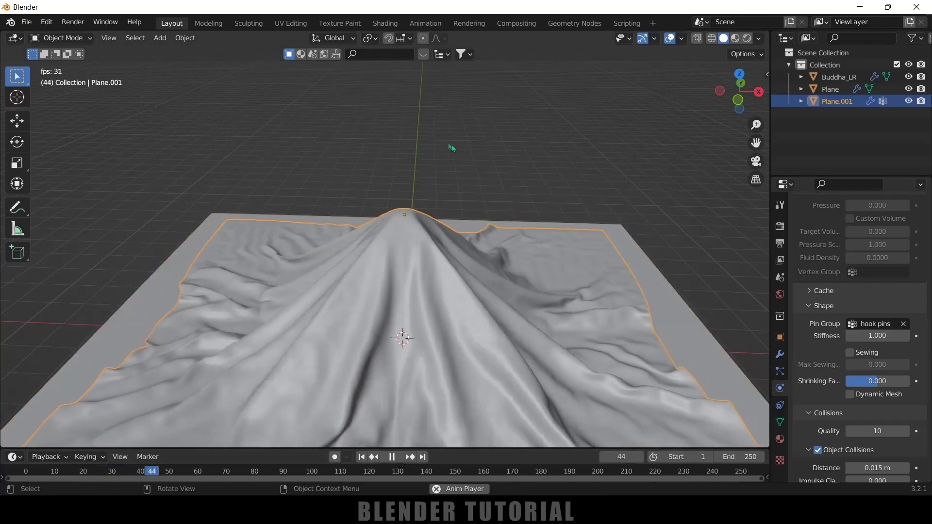
left_click(696, 38)
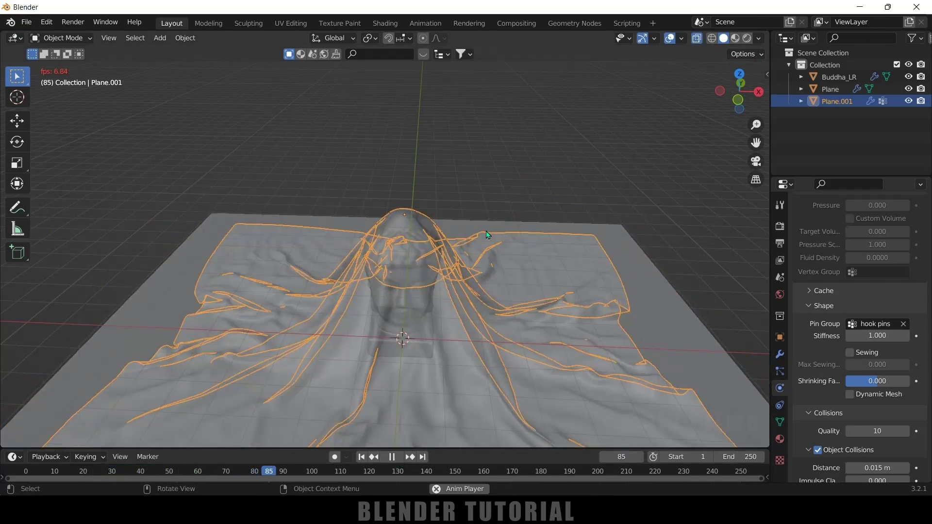
scroll(488, 236, "up", 3)
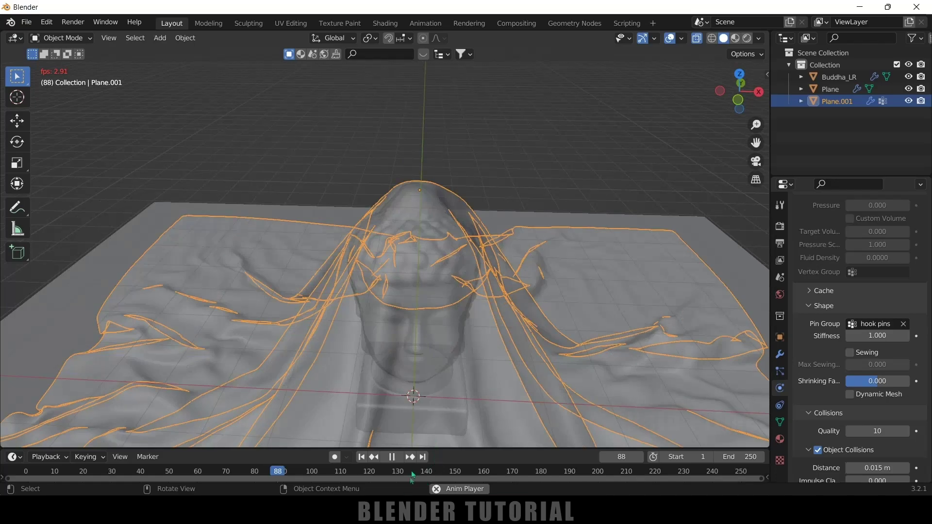
left_click(391, 457)
middle_click_drag(524, 229, 480, 186)
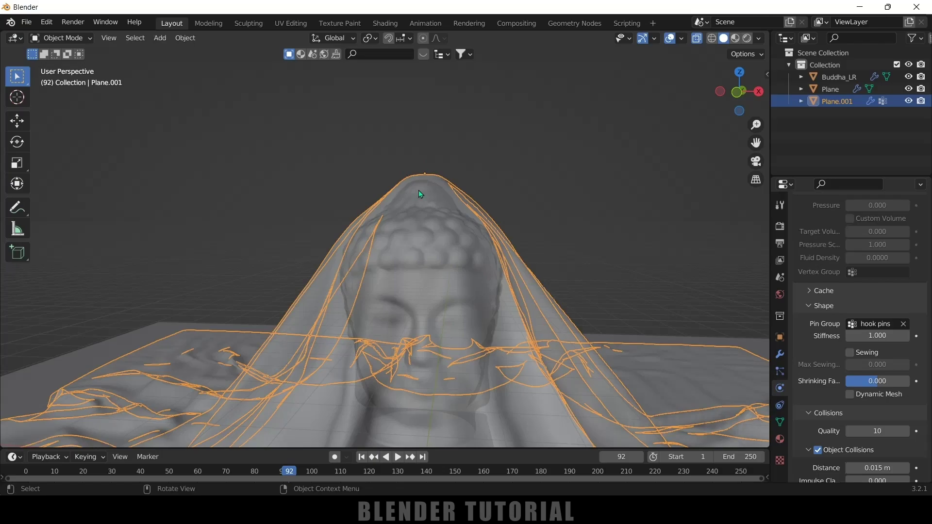
middle_click_drag(534, 183, 535, 214)
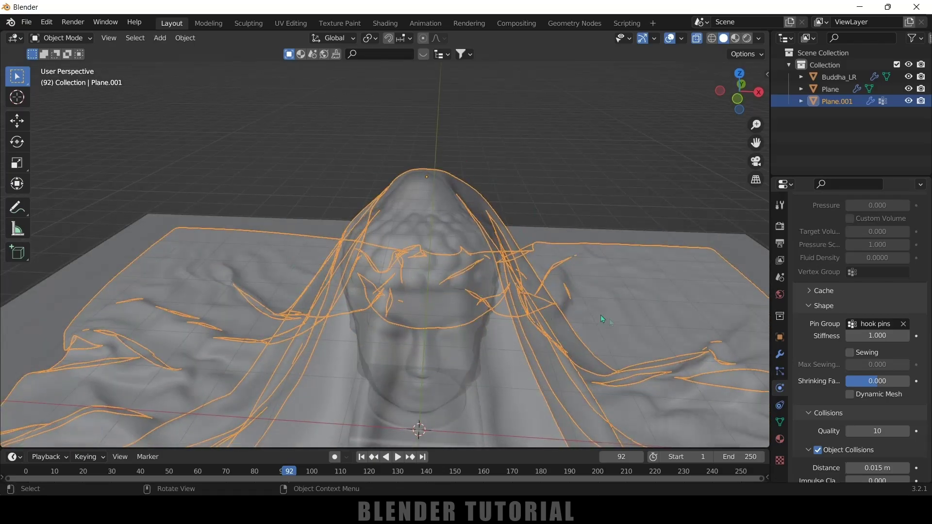
Add a Plain Axes Empty and raise it 3.4091 m along Z above the Buddha head
left_click(156, 41)
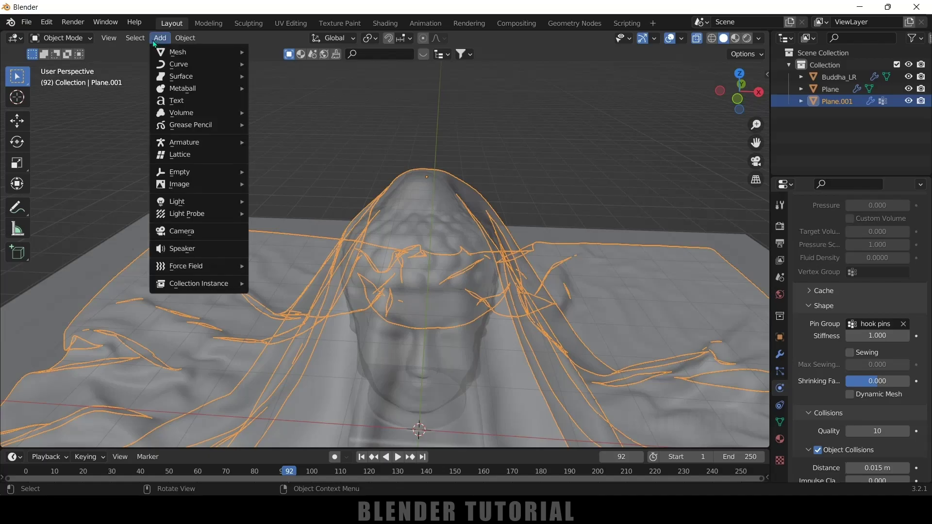
mouse_move(178, 173)
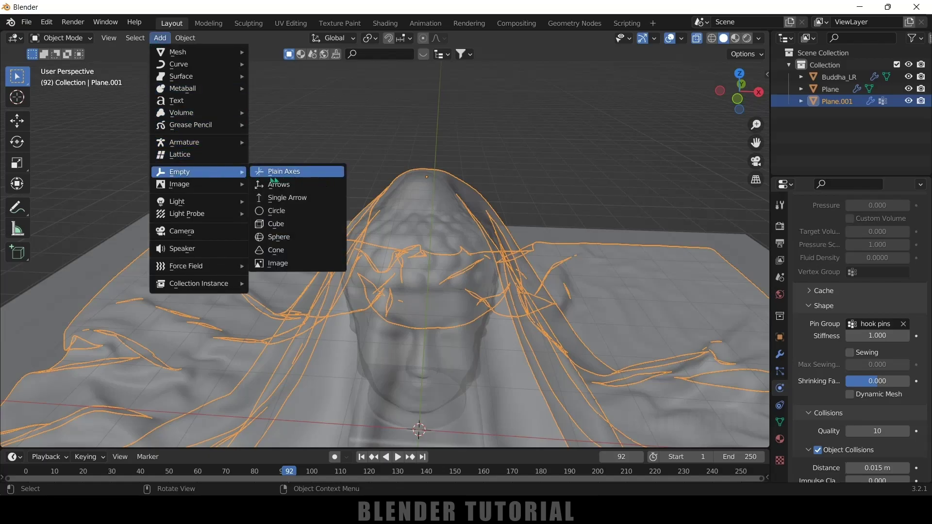
left_click(304, 173)
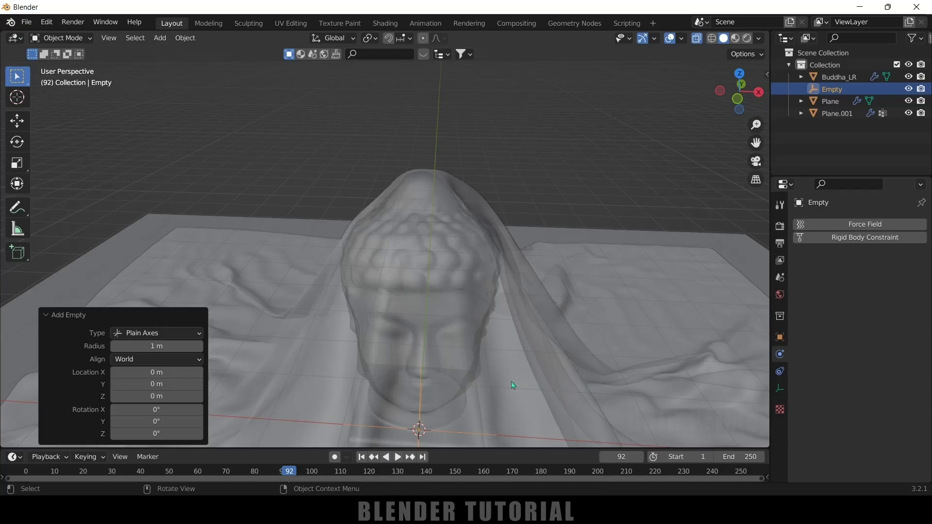
key("g")
key("z")
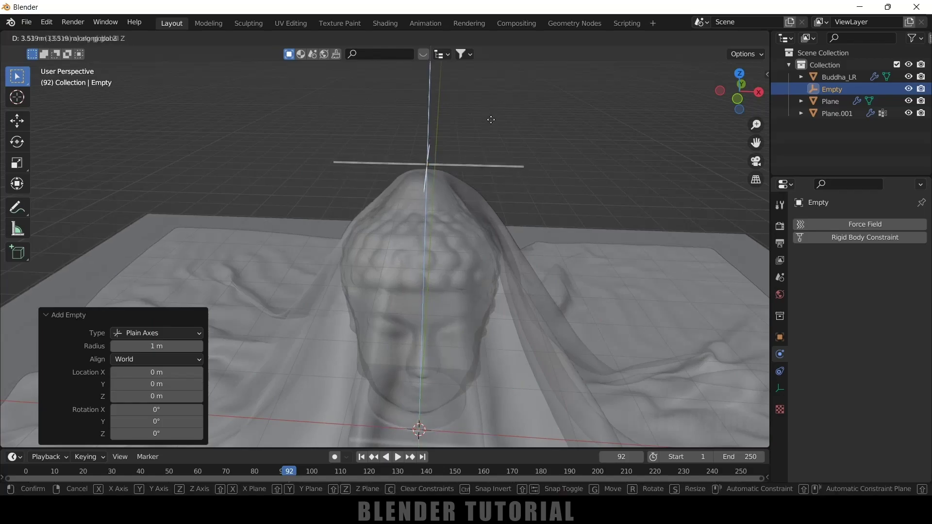
left_click(508, 183)
middle_click_drag(508, 184, 475, 265)
middle_click_drag(503, 236, 360, 461)
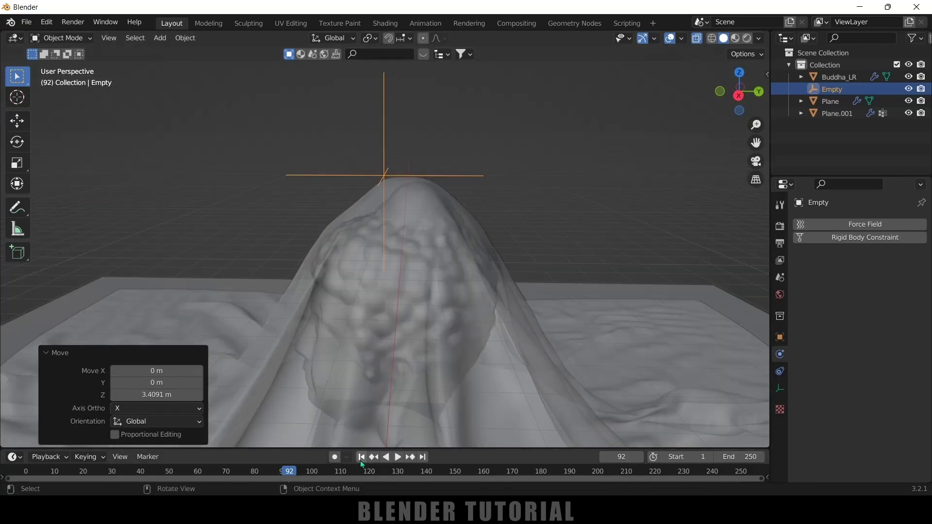
Rewind the timeline to frame 1 and view the scene from above
left_click(360, 457)
middle_click_drag(410, 262, 713, 114)
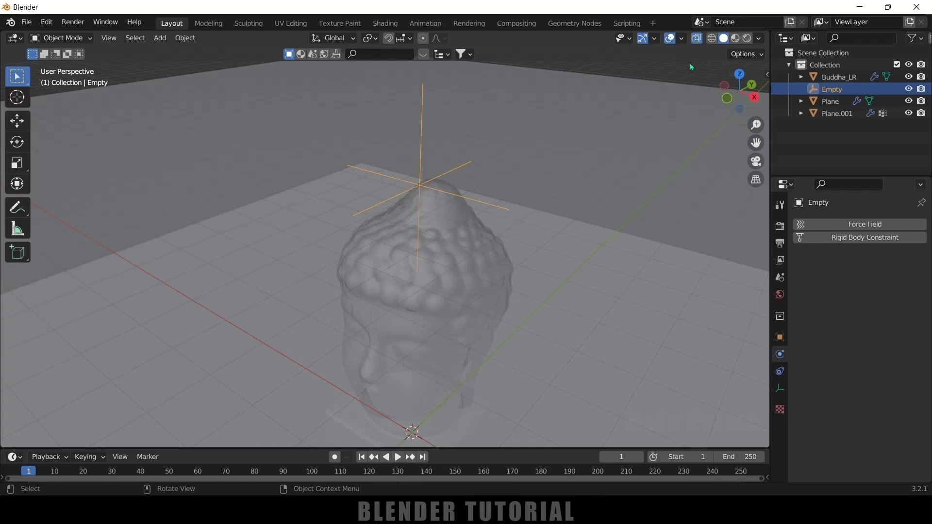
scroll(697, 130, "up", 8)
Add a Hook modifier to the cloth plane Plane.001
left_click(563, 125)
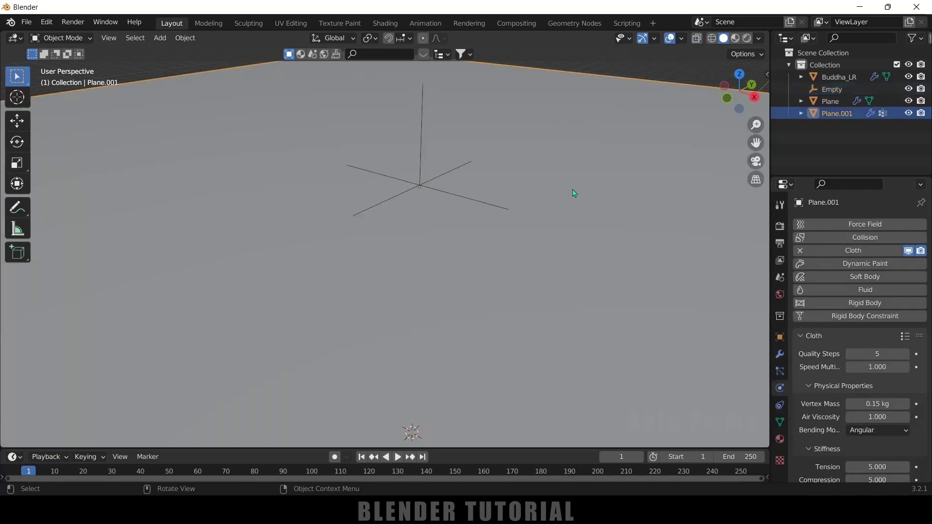
scroll(518, 276, "down", 5)
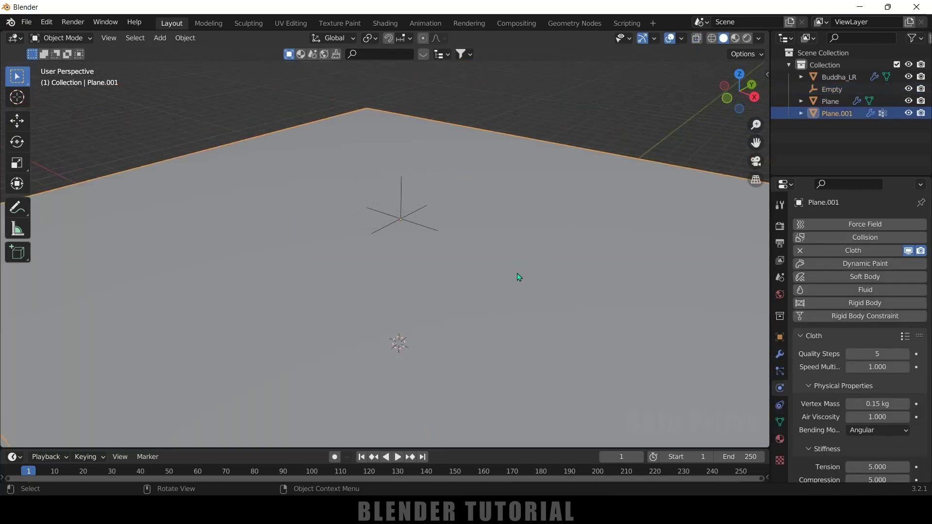
left_click(779, 354)
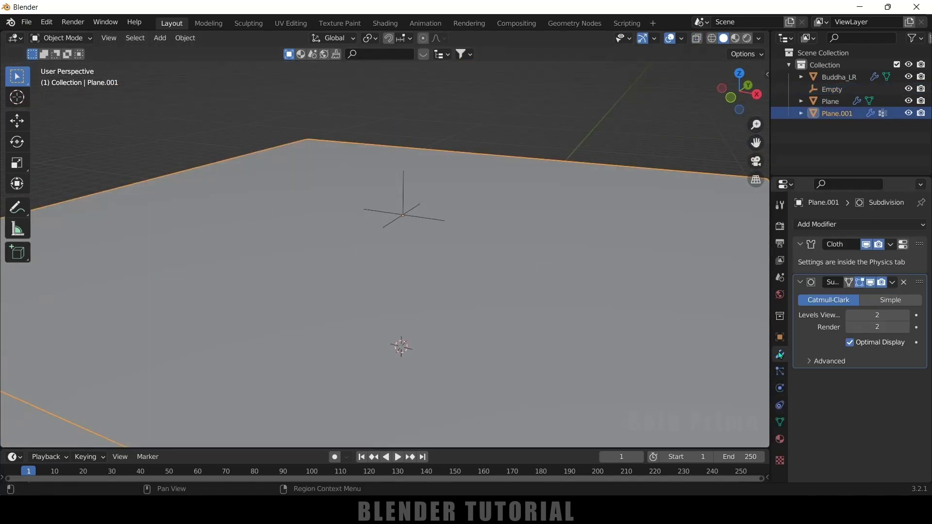
left_click(817, 227)
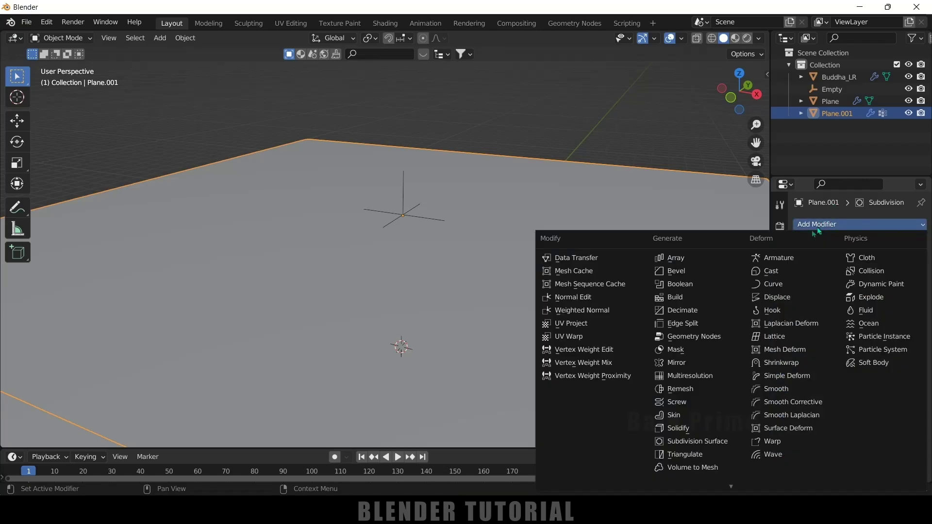
left_click(777, 311)
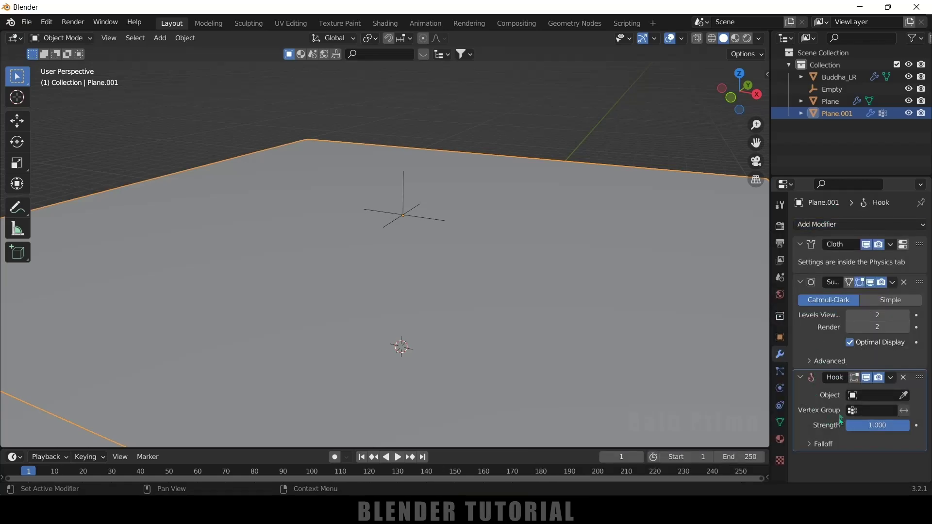
Target the hook at the Empty with the 'hook pins' vertex group, then play the simulation
left_click(904, 395)
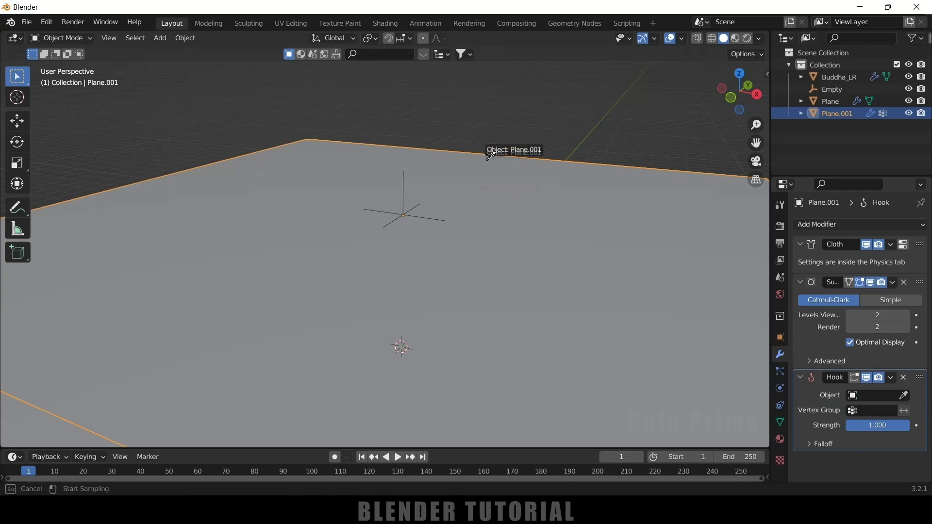
left_click(407, 172)
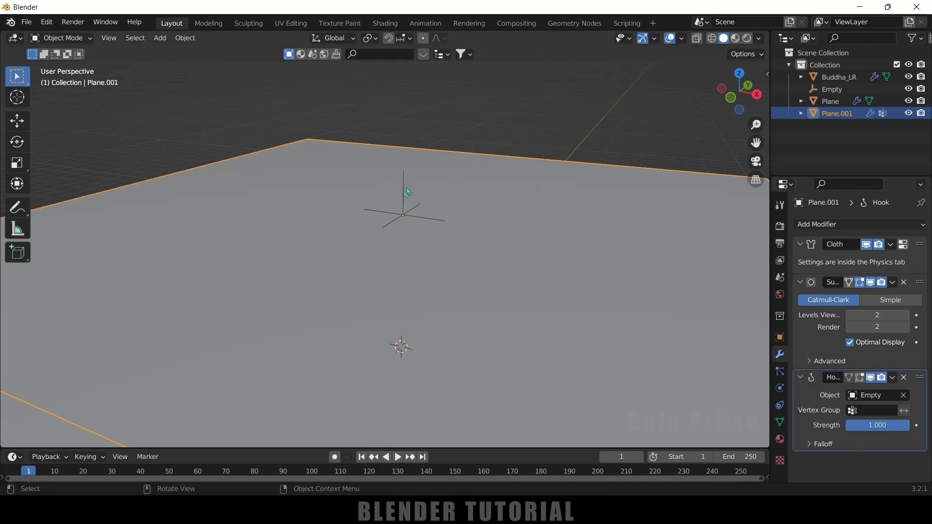
left_click(861, 408)
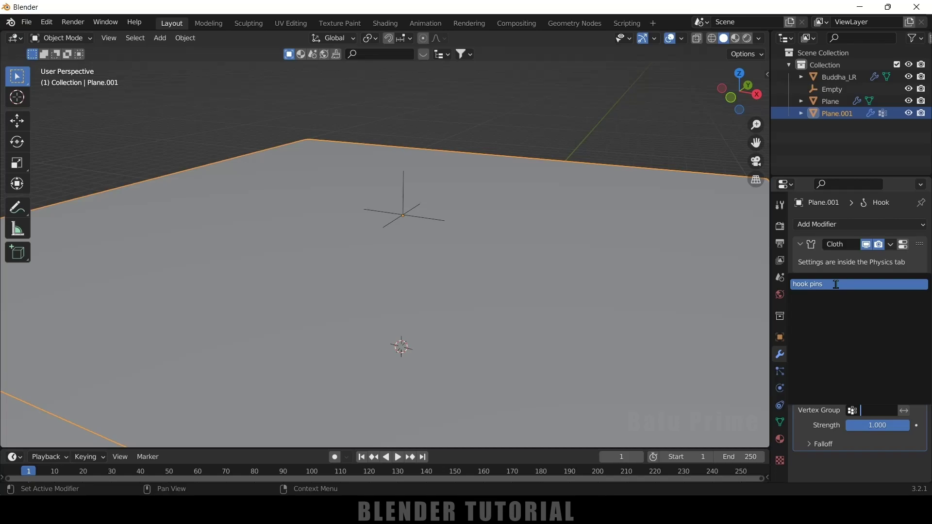
left_click(834, 285)
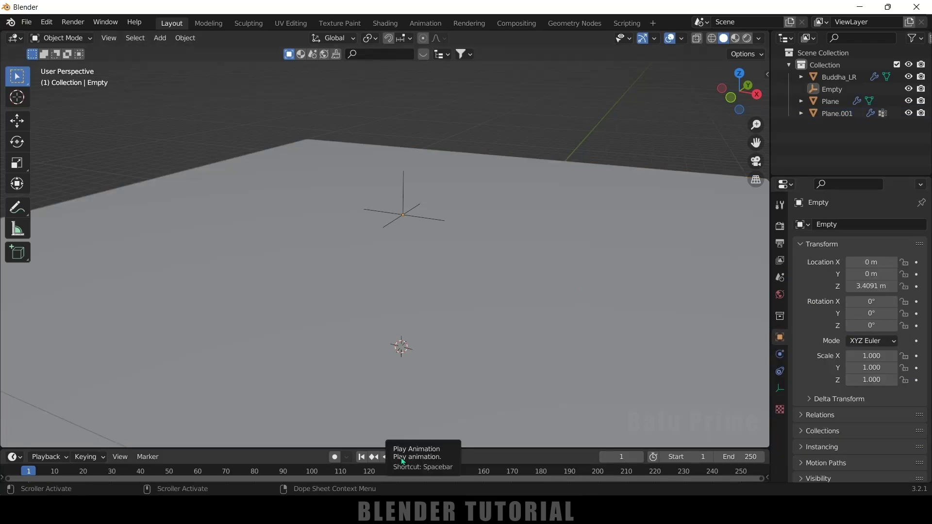
left_click(397, 457)
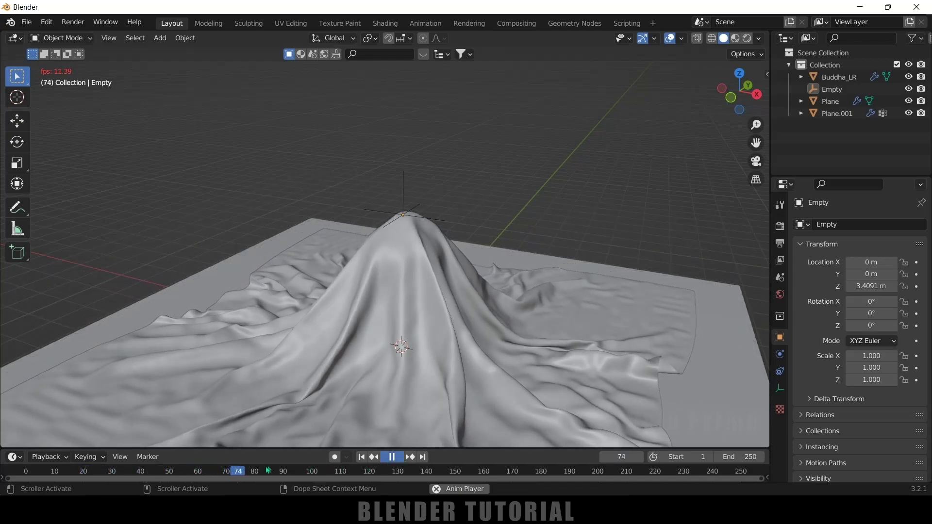
Stop at frame 74, keyframe the Empty's location, enable X-ray, and jump to frame 211
key("space")
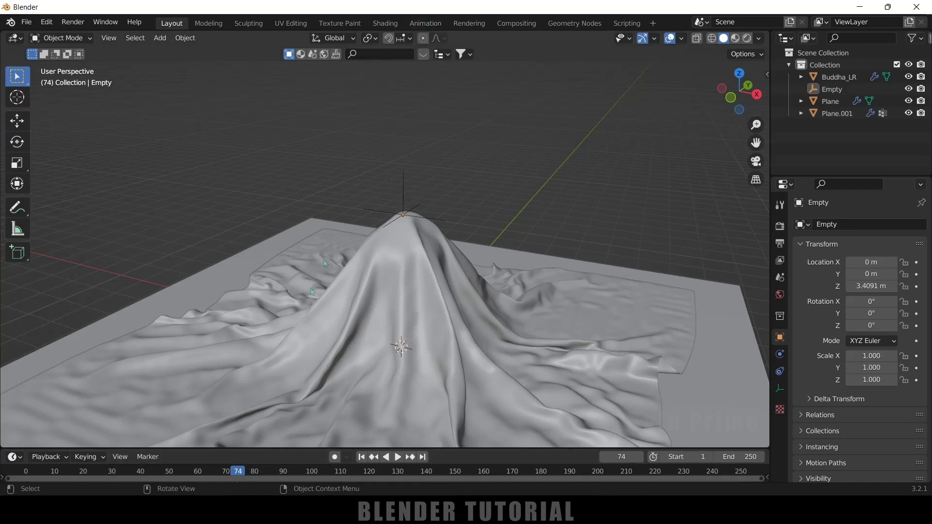
left_click(406, 186)
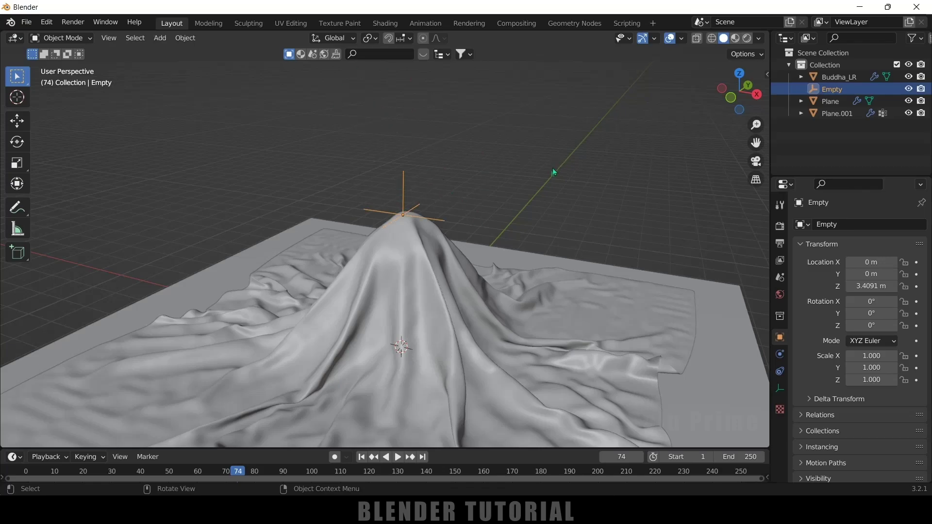
key("i")
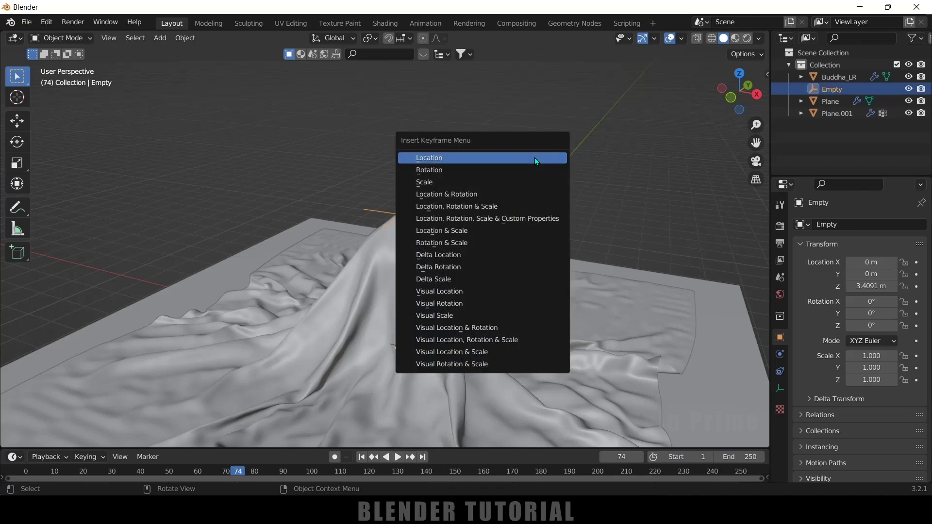
left_click(501, 157)
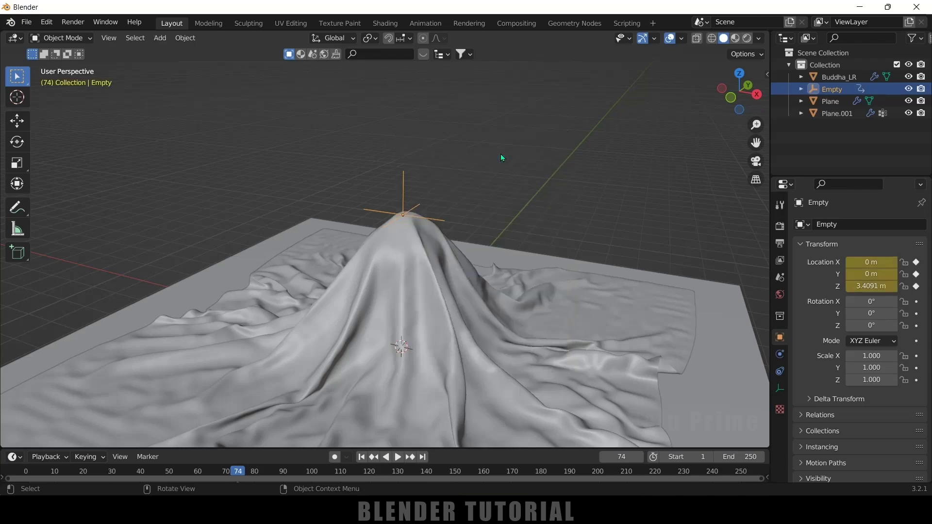
left_click(696, 39)
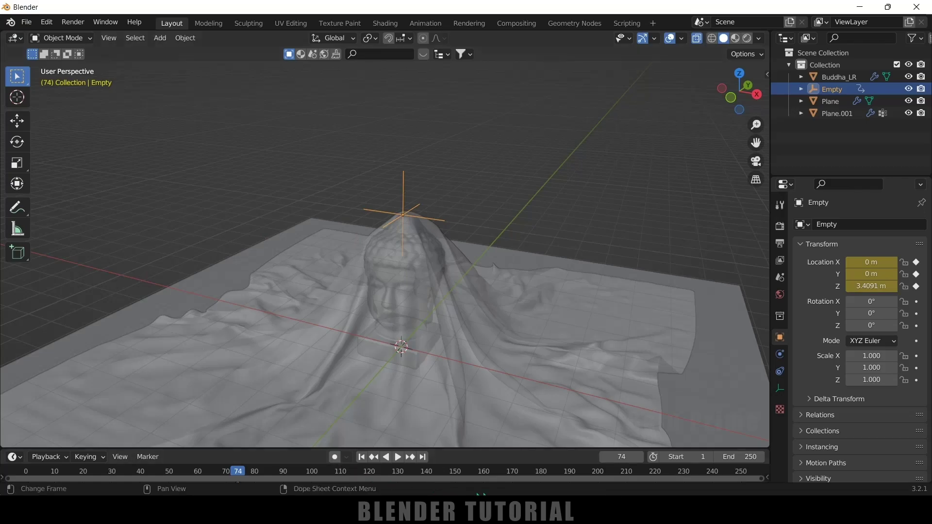
left_click(629, 475)
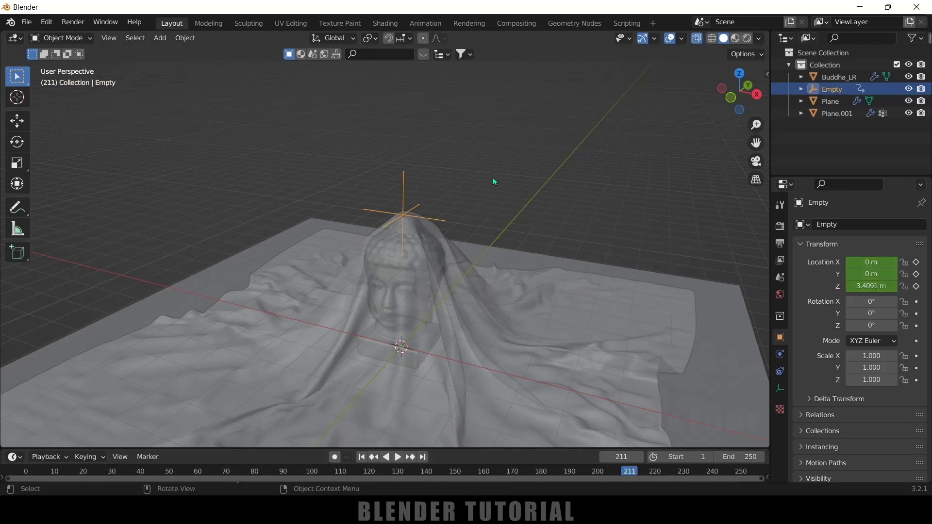
Move the Empty to Y 6.6935 m, Z 5.9752 m, keyframe its location, then deselect it
left_click(17, 120)
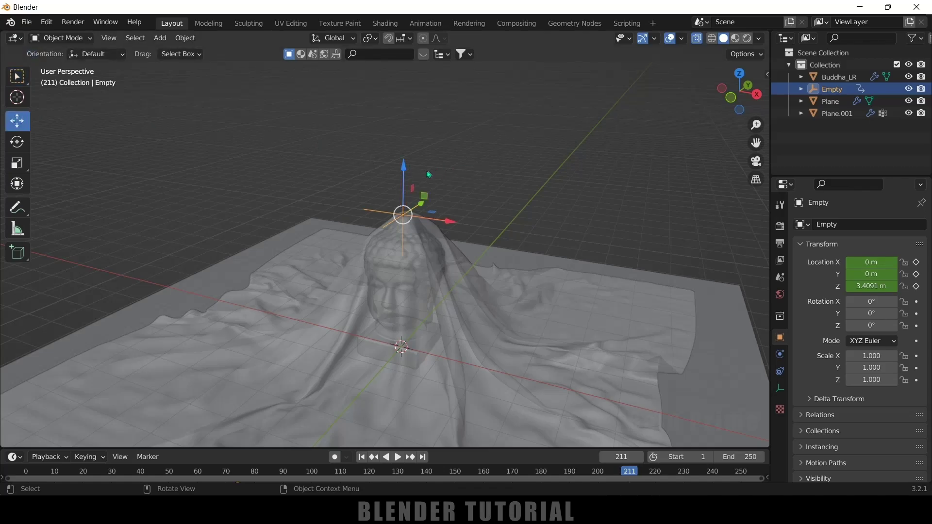
left_click_drag(404, 169, 404, 67)
middle_click_drag(405, 68, 449, 144)
left_click_drag(440, 127, 555, 56)
left_click_drag(589, 88, 673, 84)
key("i")
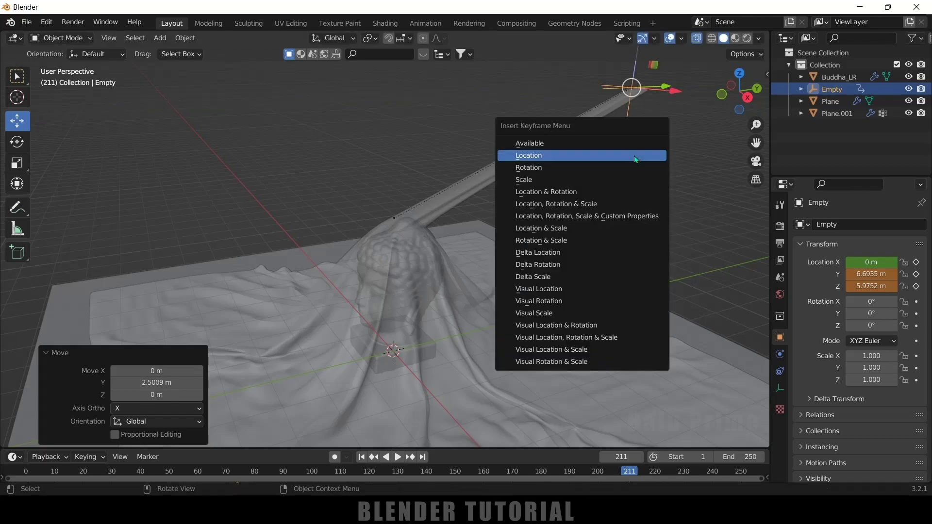
left_click(634, 156)
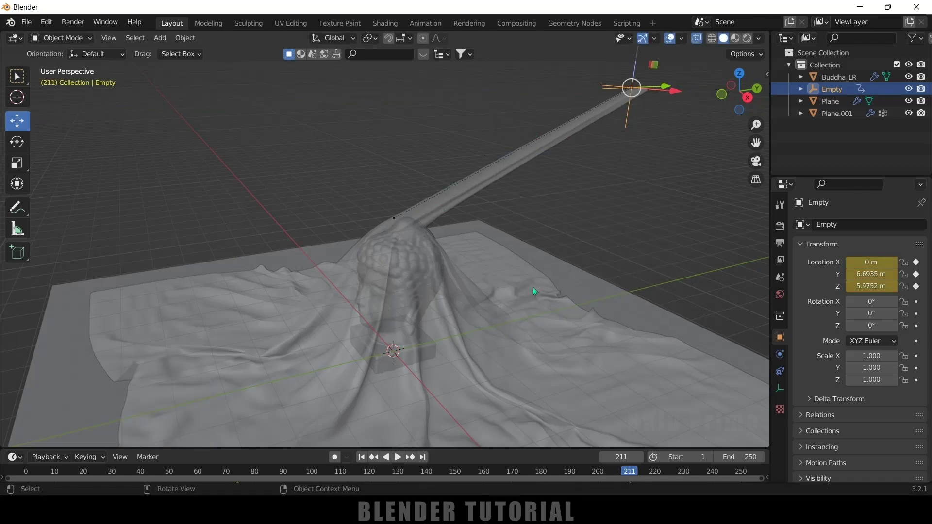
middle_click_drag(534, 290, 531, 290)
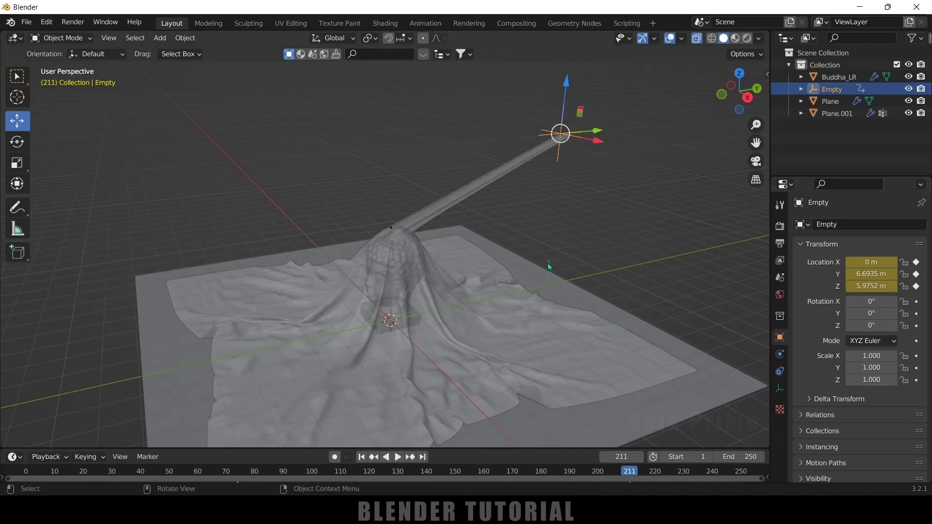
key("alt+a")
Move Plane.001's Hook modifier to the top of the stack and turn off X-ray at frame 1
left_click(613, 361)
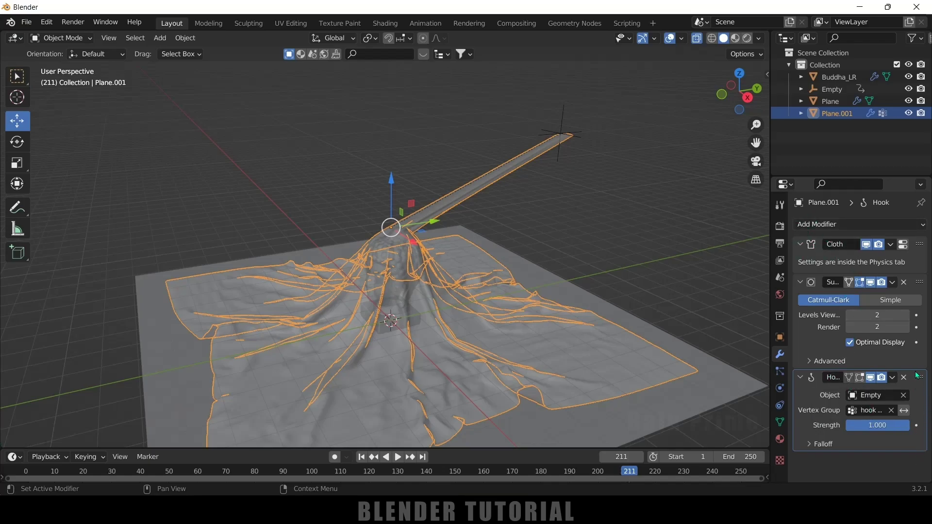
left_click_drag(918, 379, 912, 239)
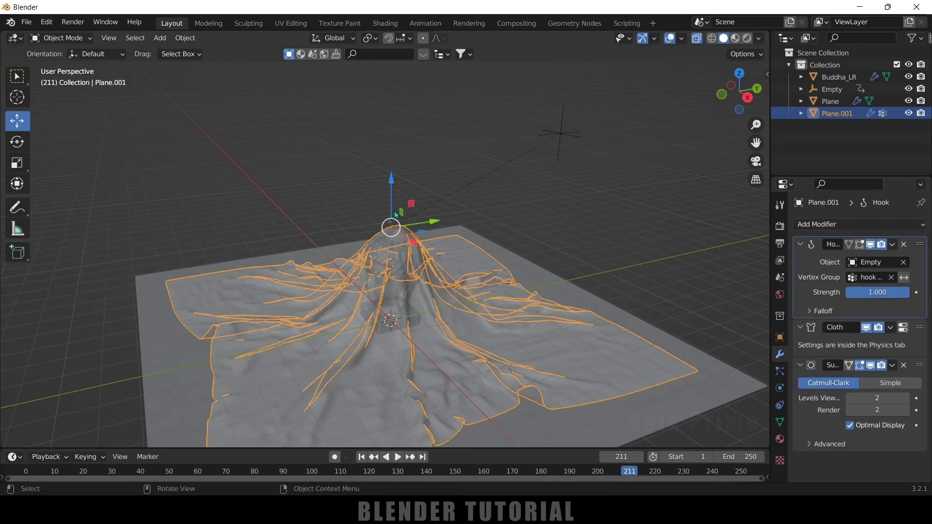
left_click(361, 456)
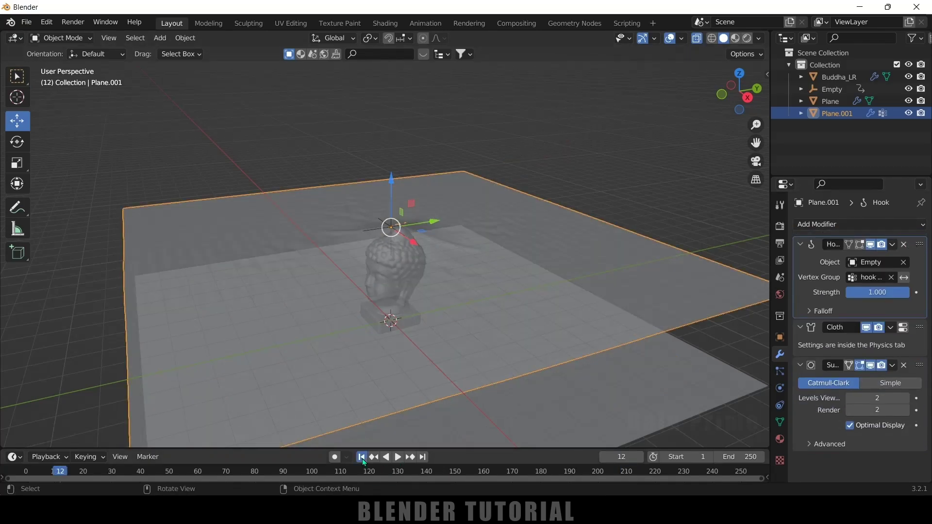
left_click(697, 38)
Replay the animation to watch the cloth lift, then rewind to frame 1 and reselect the plane
middle_click_drag(583, 204, 427, 389)
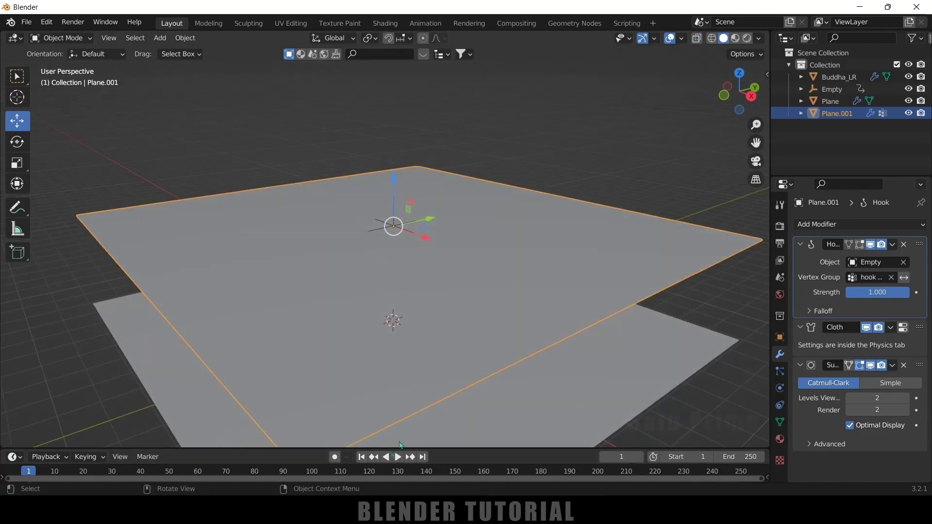
left_click(396, 457)
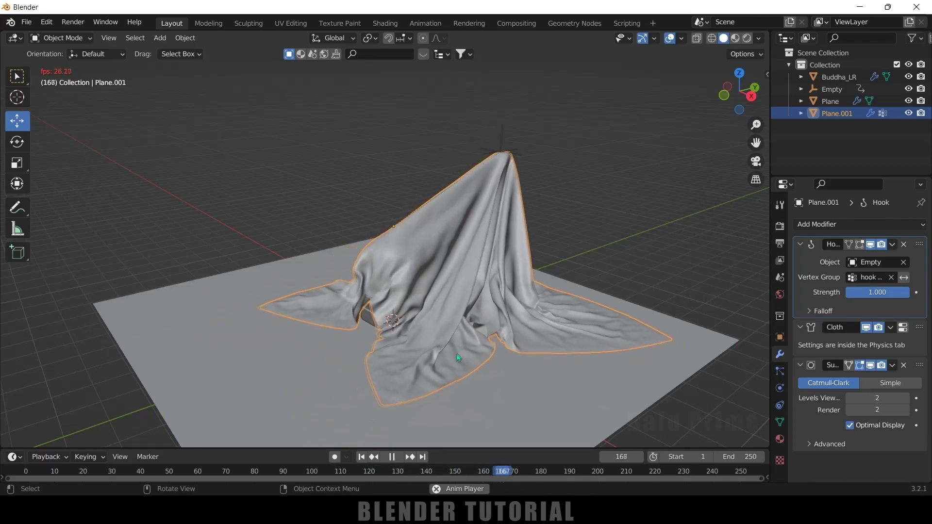
left_click(391, 457)
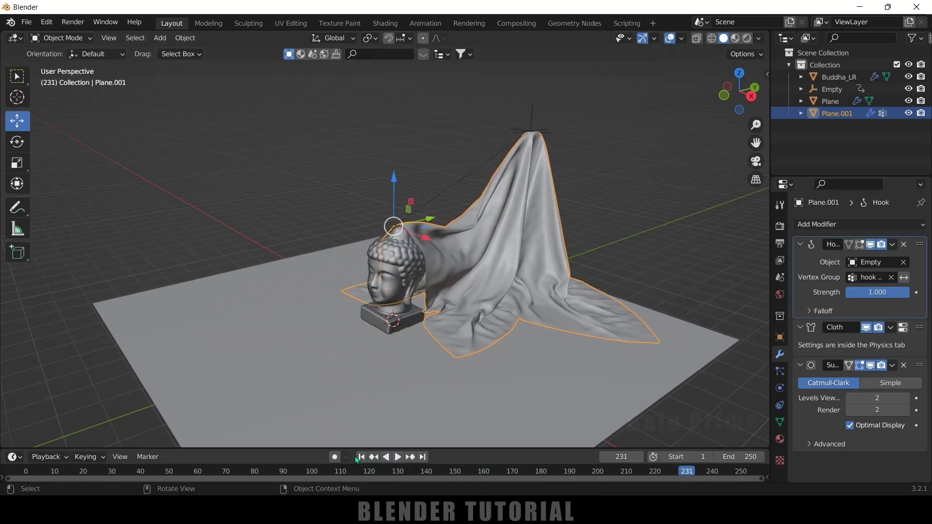
left_click(360, 456)
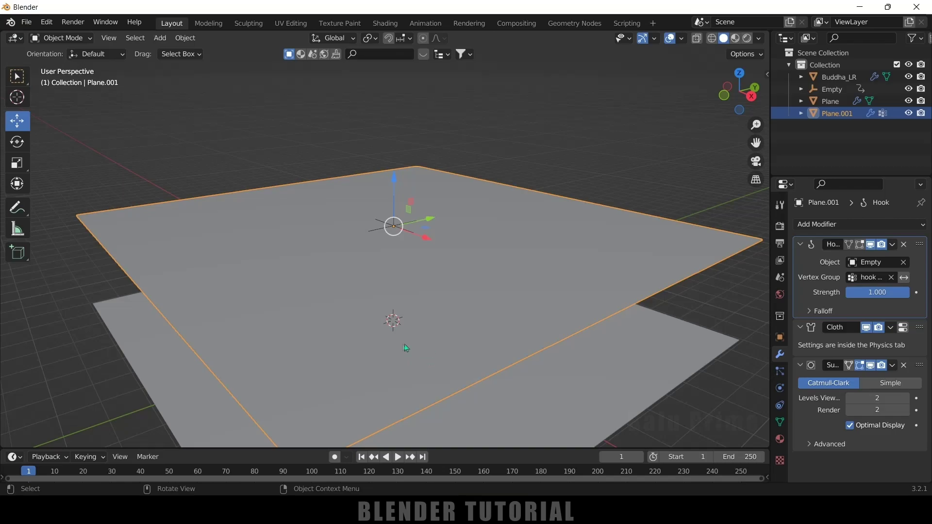
left_click(575, 145)
left_click(583, 232)
Subdivide all of Plane.001's mesh once in Edit Mode and return to Object Mode
key("Tab")
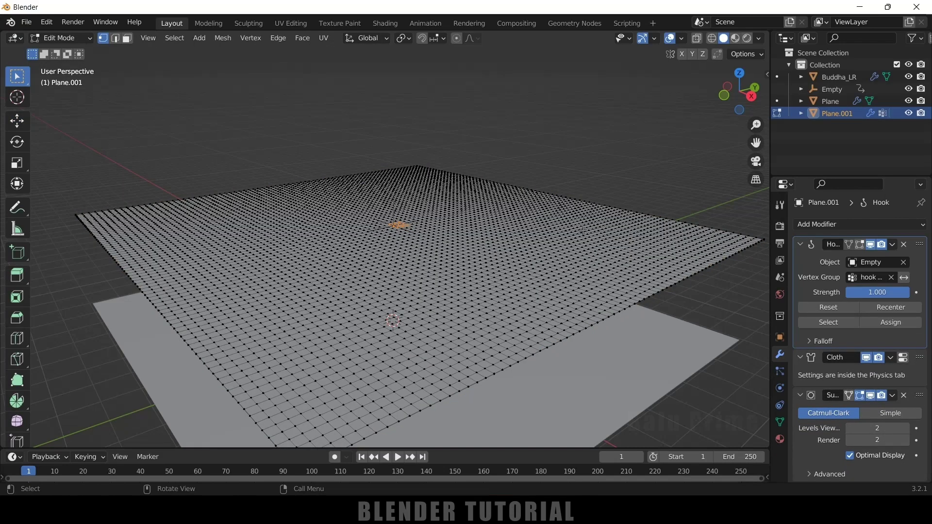
key("a")
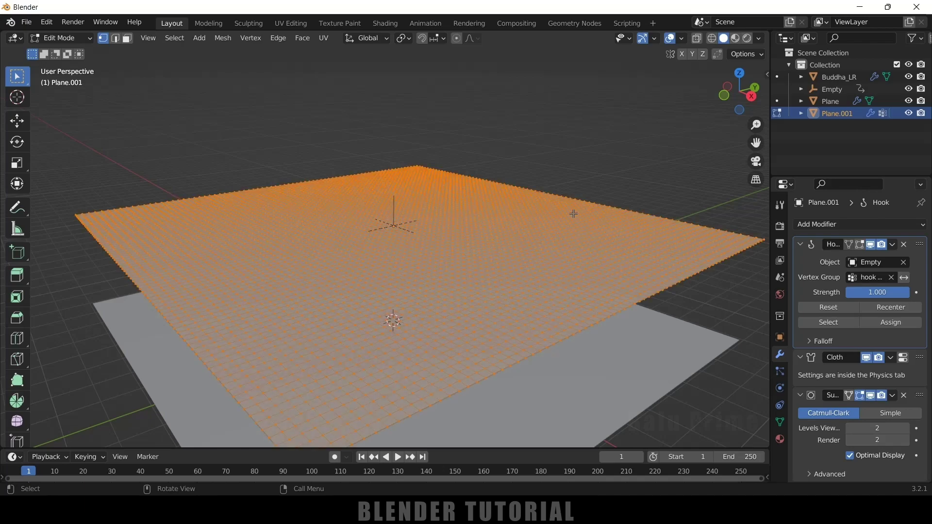
right_click(573, 214)
left_click(574, 215)
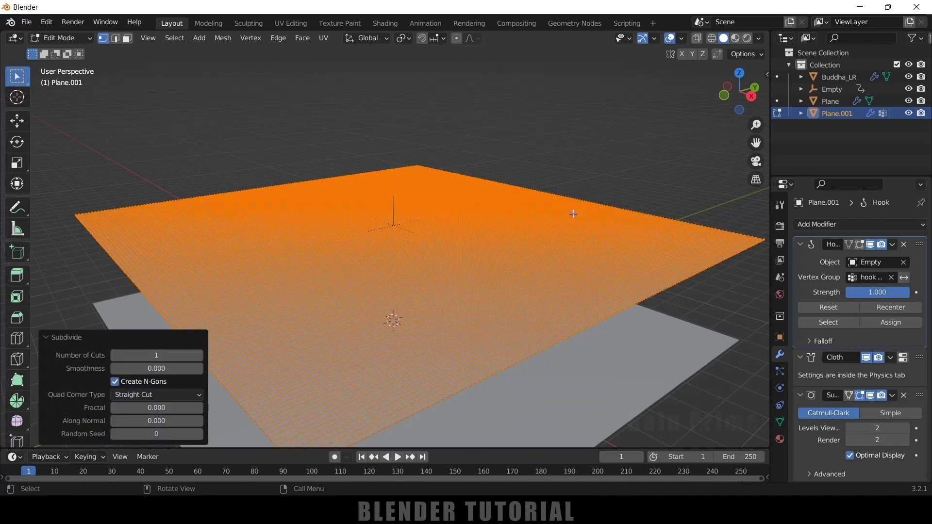
key("Tab")
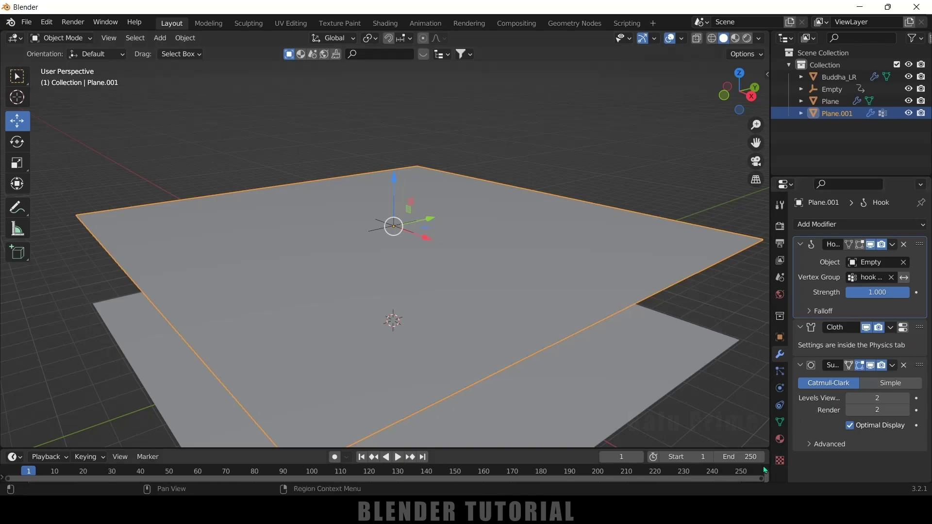
Set the scene's end frame to 300
left_click(748, 456)
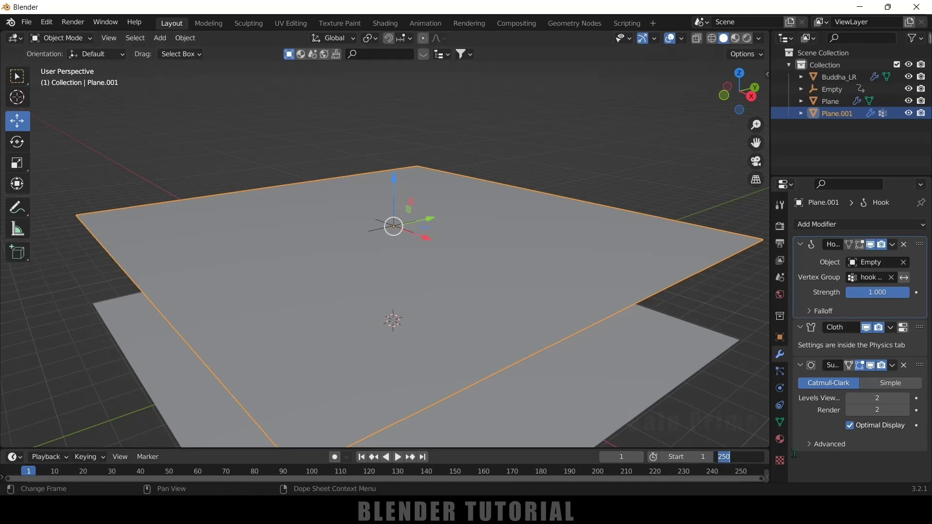
type("300")
key("Return")
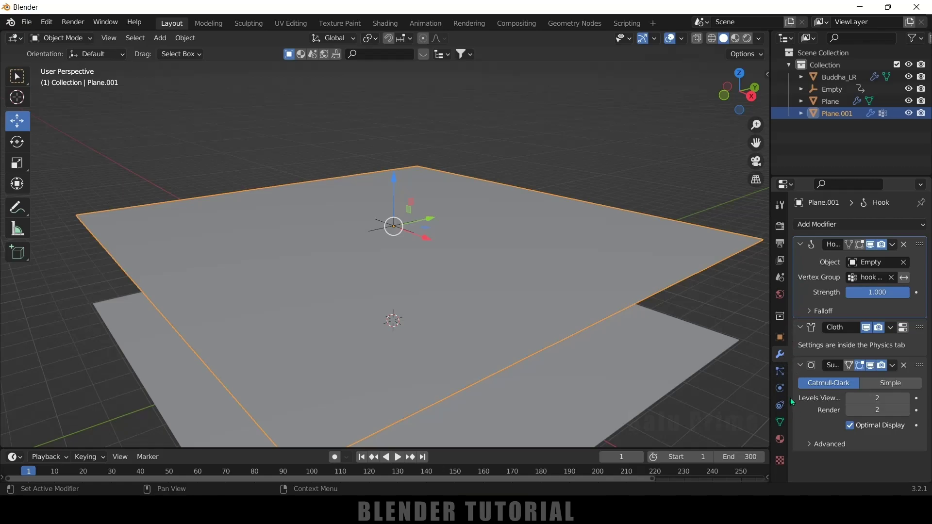
Set the cloth physics Cache End frame to 300
left_click(780, 389)
scroll(815, 383, "down", 3)
scroll(816, 382, "down", 5)
scroll(820, 302, "up", 3)
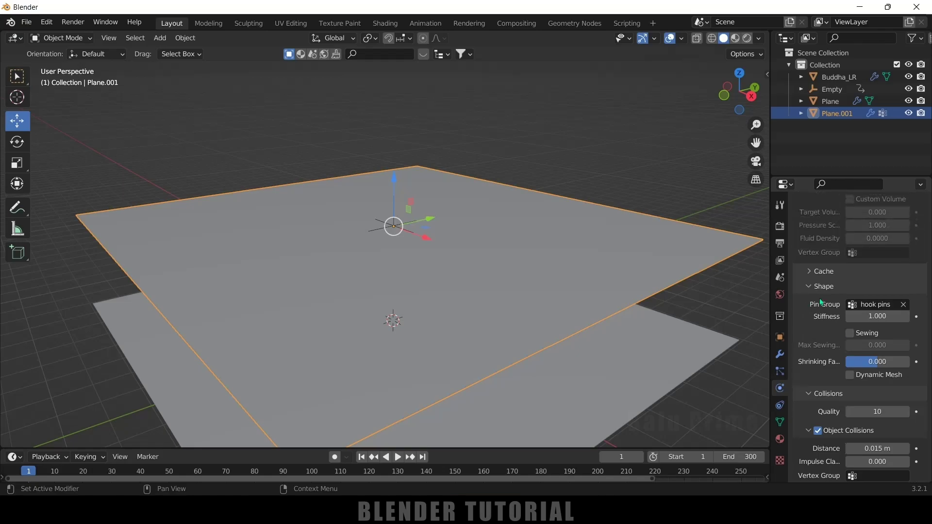
left_click(808, 271)
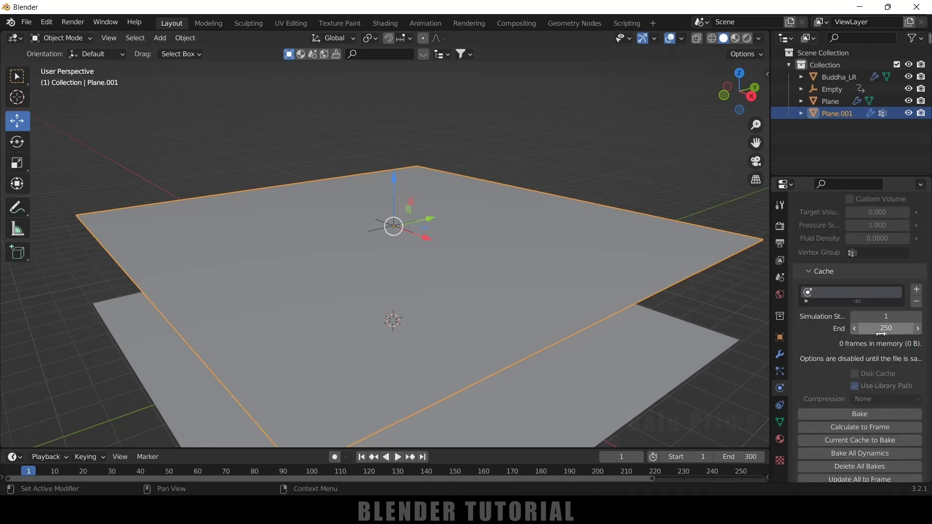
left_click(886, 329)
type("300")
key("Return")
Bake the cloth simulation
scroll(829, 354, "down", 6)
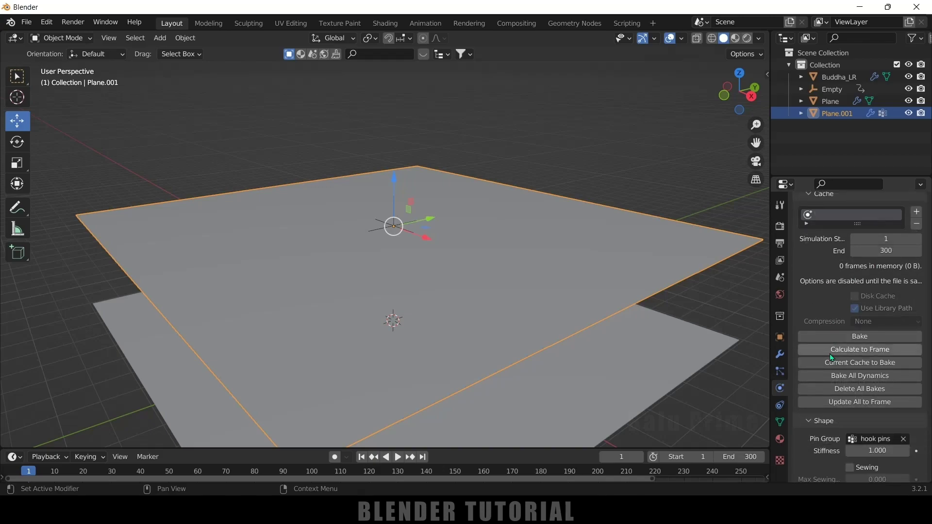
scroll(824, 383, "up", 4)
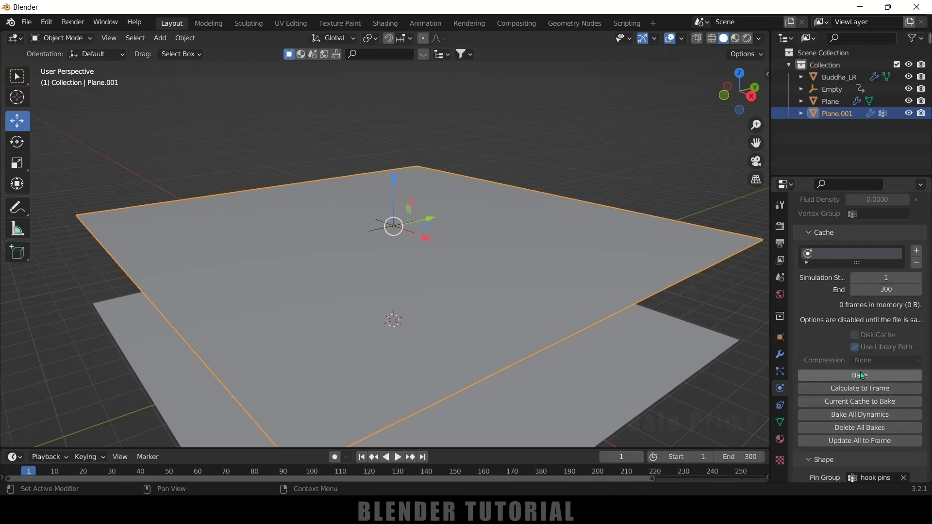
left_click(861, 375)
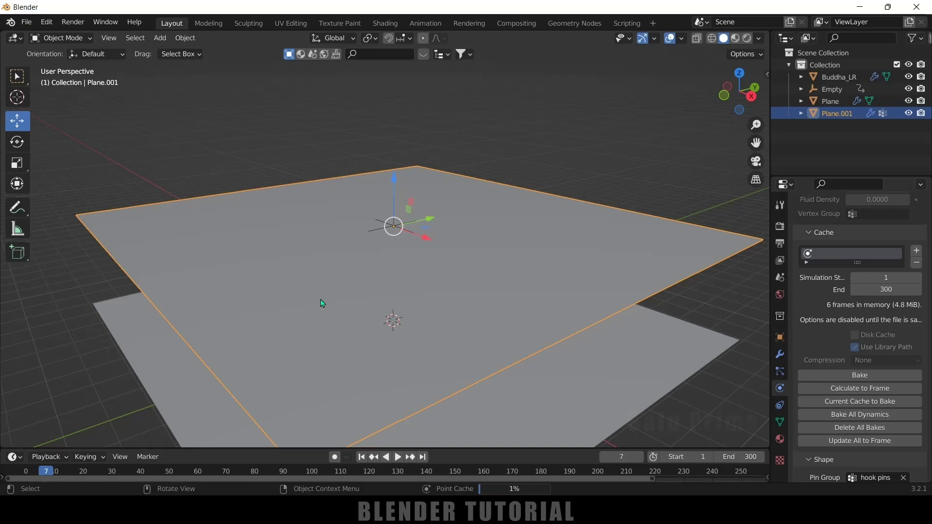